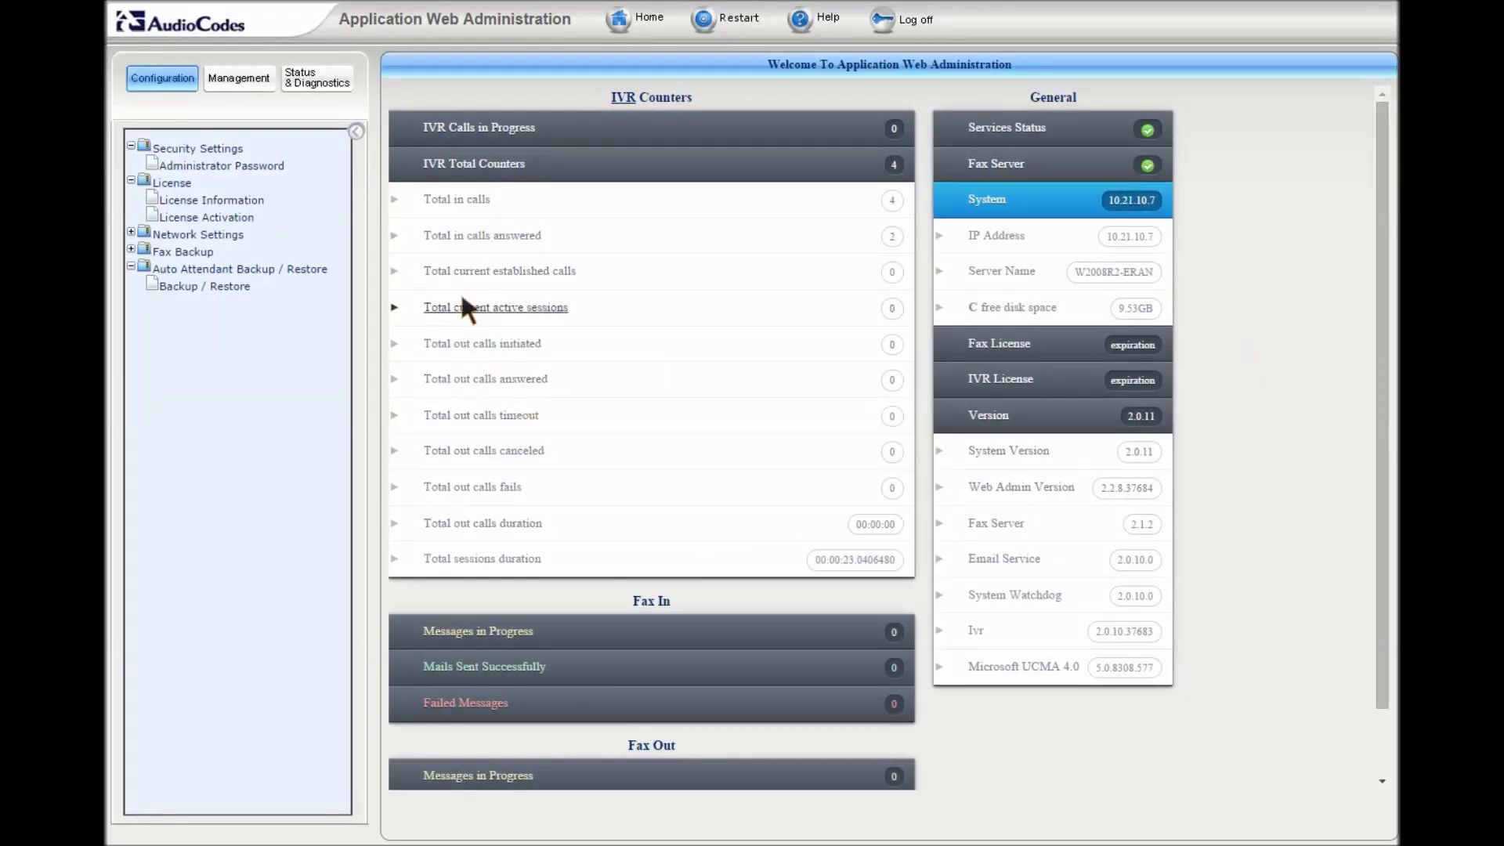
- Go to the Auto Attendant prompts list under Management
click(226, 81)
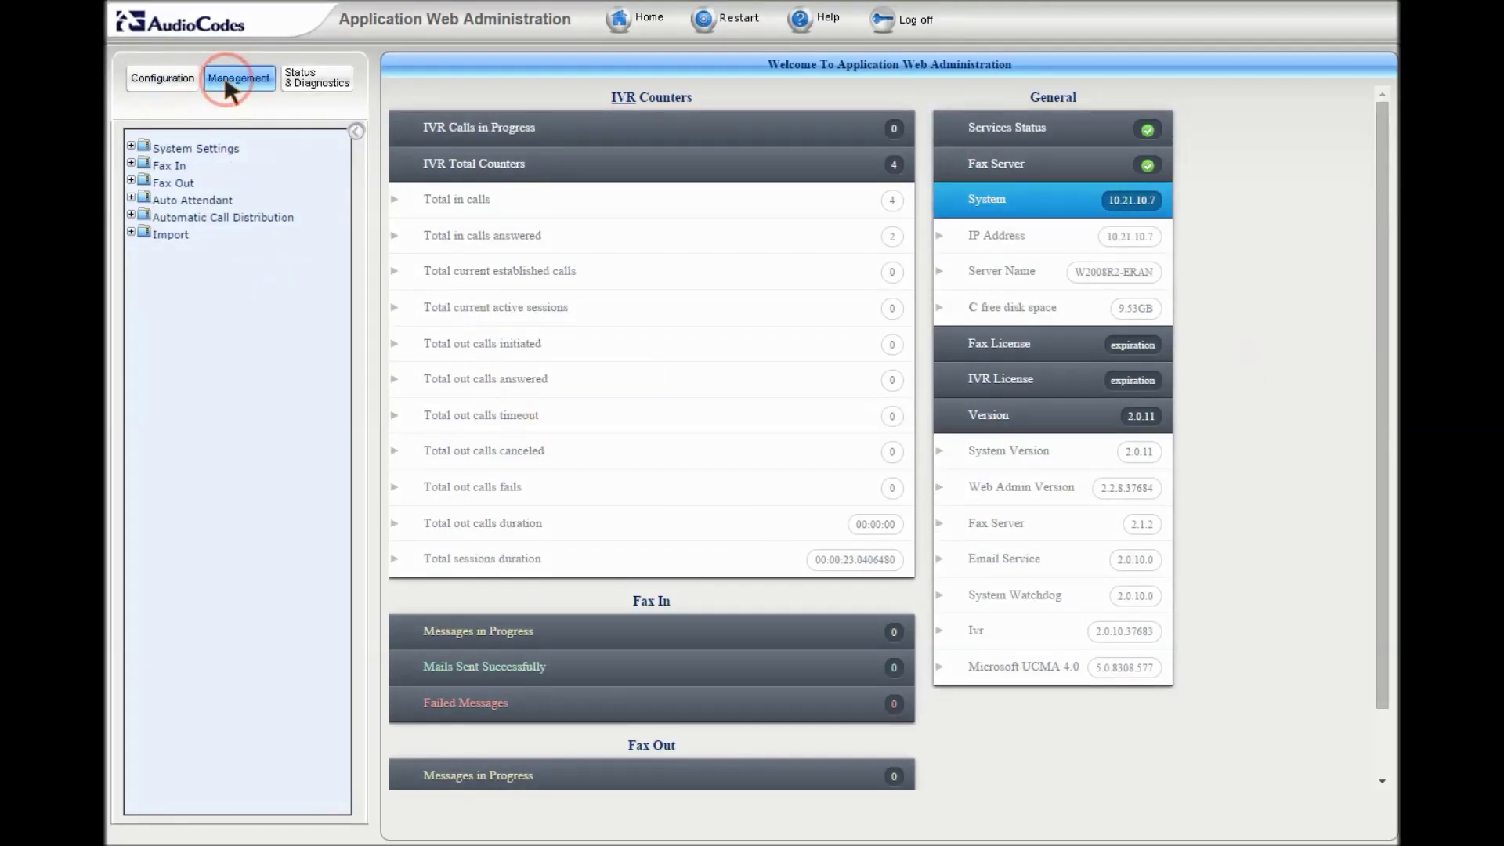
click(165, 200)
click(180, 235)
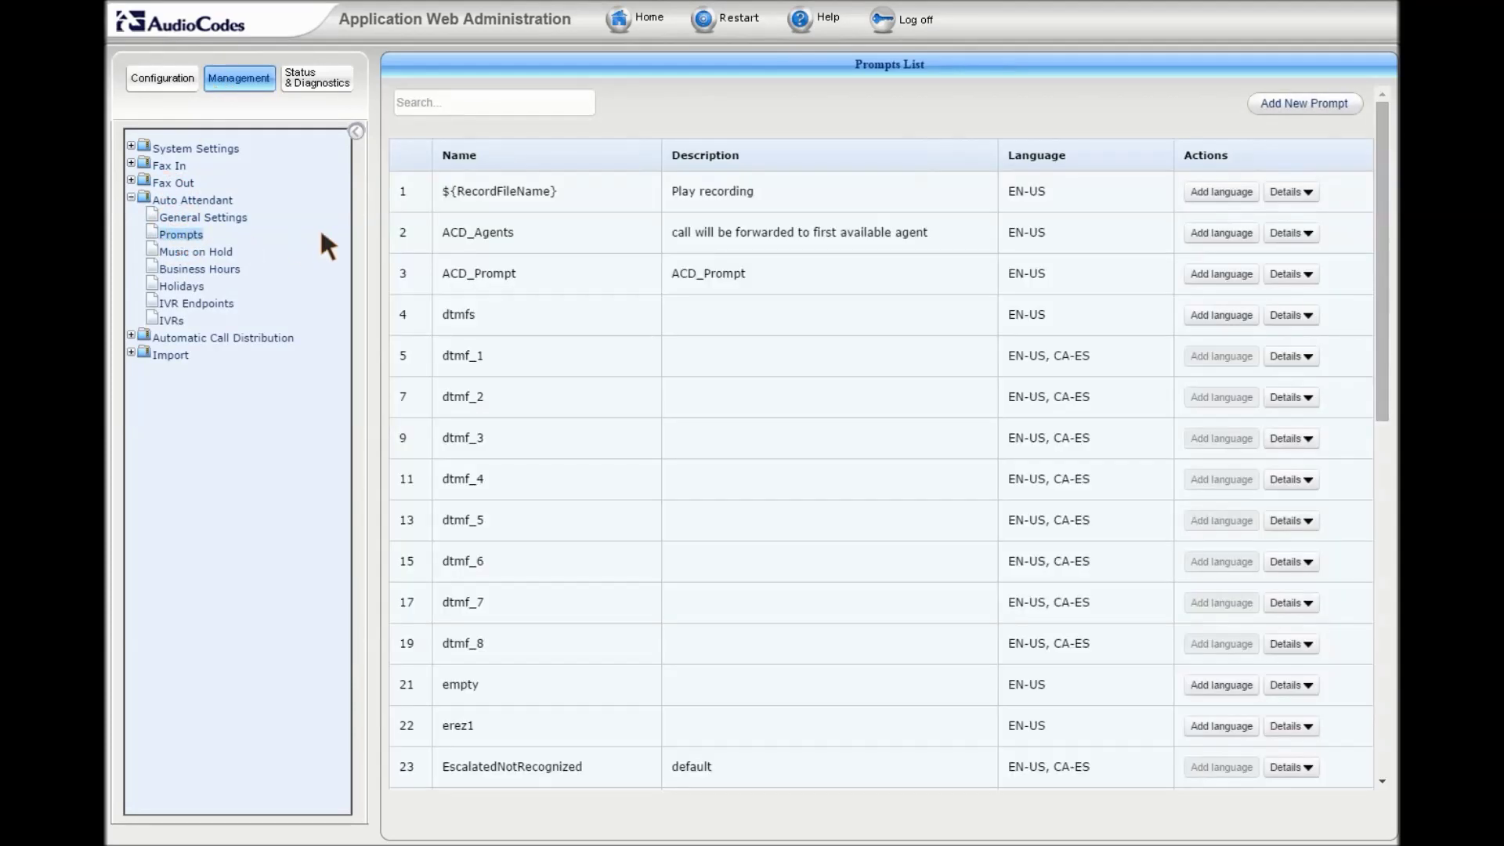
- Draft a text prompt 'prompt' ('welcome prompt', text 'welcome to AudioCodes') and discard it
click(1300, 105)
click(550, 122)
text(welcome)
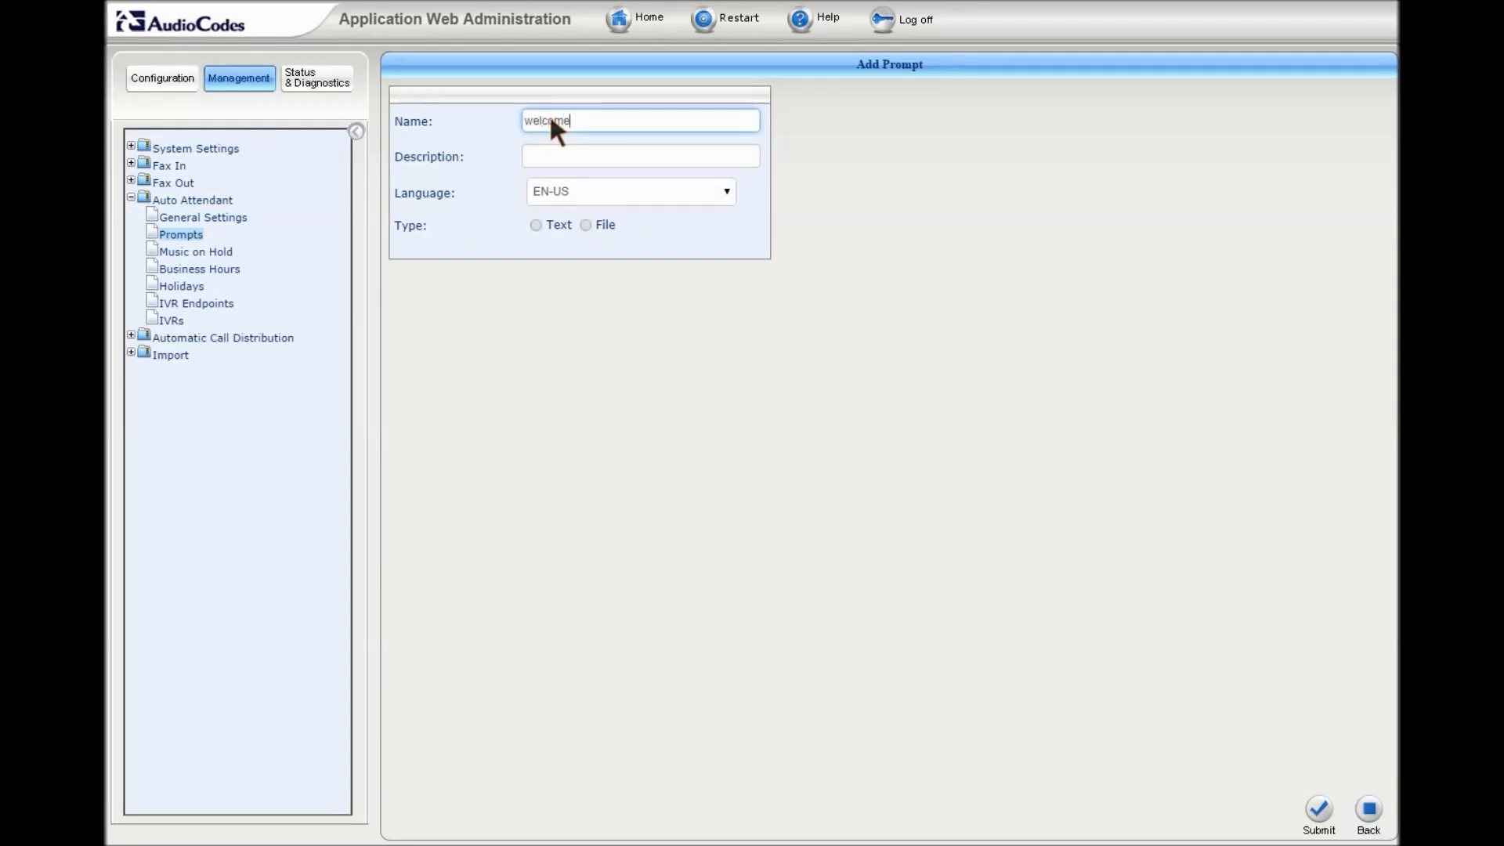
text(pr)
text(ompt)
key(Tab)
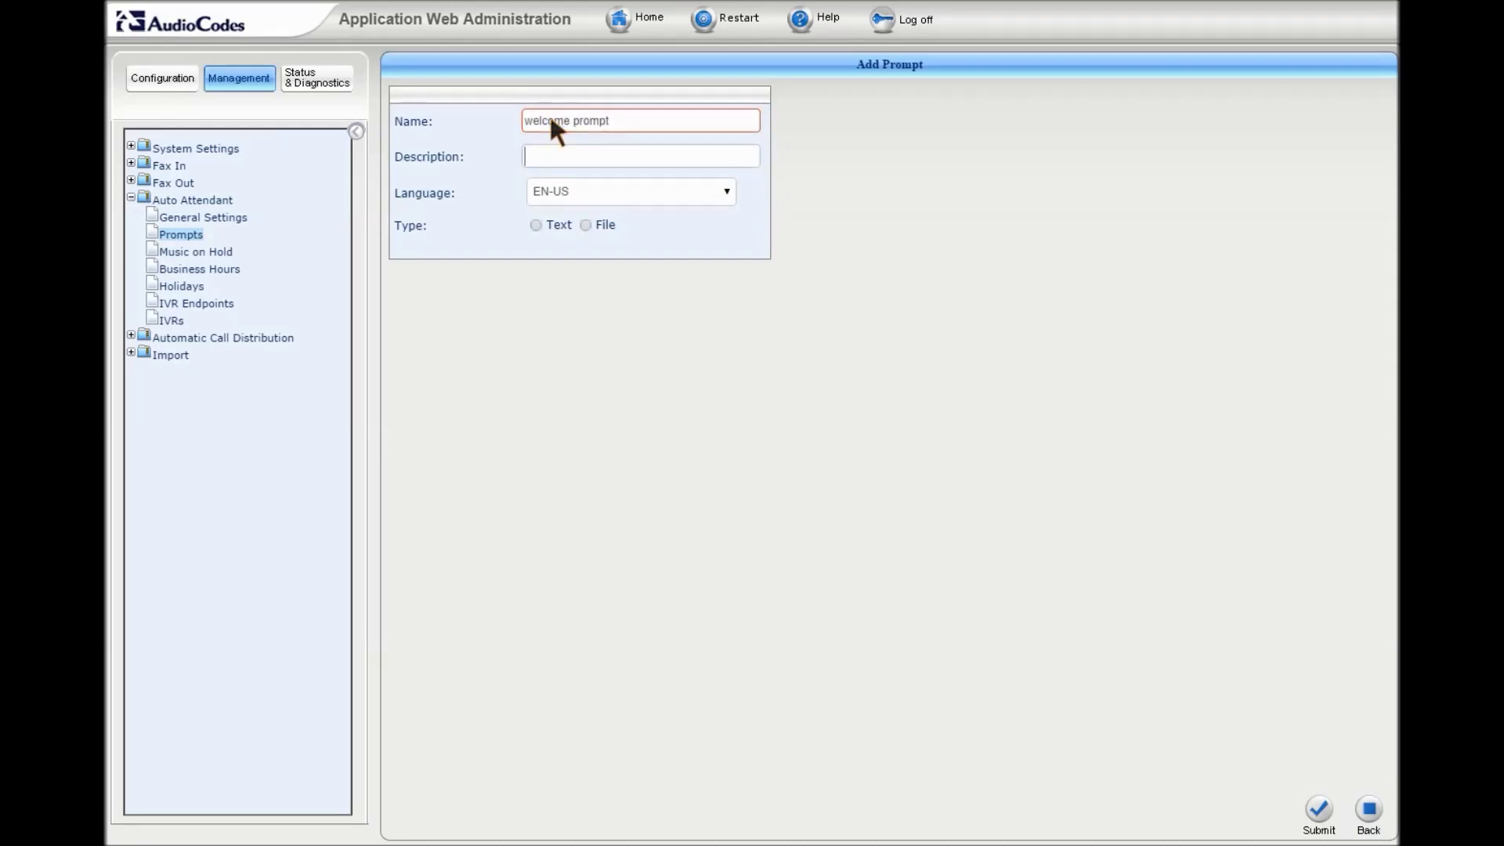
text(welcome prompt)
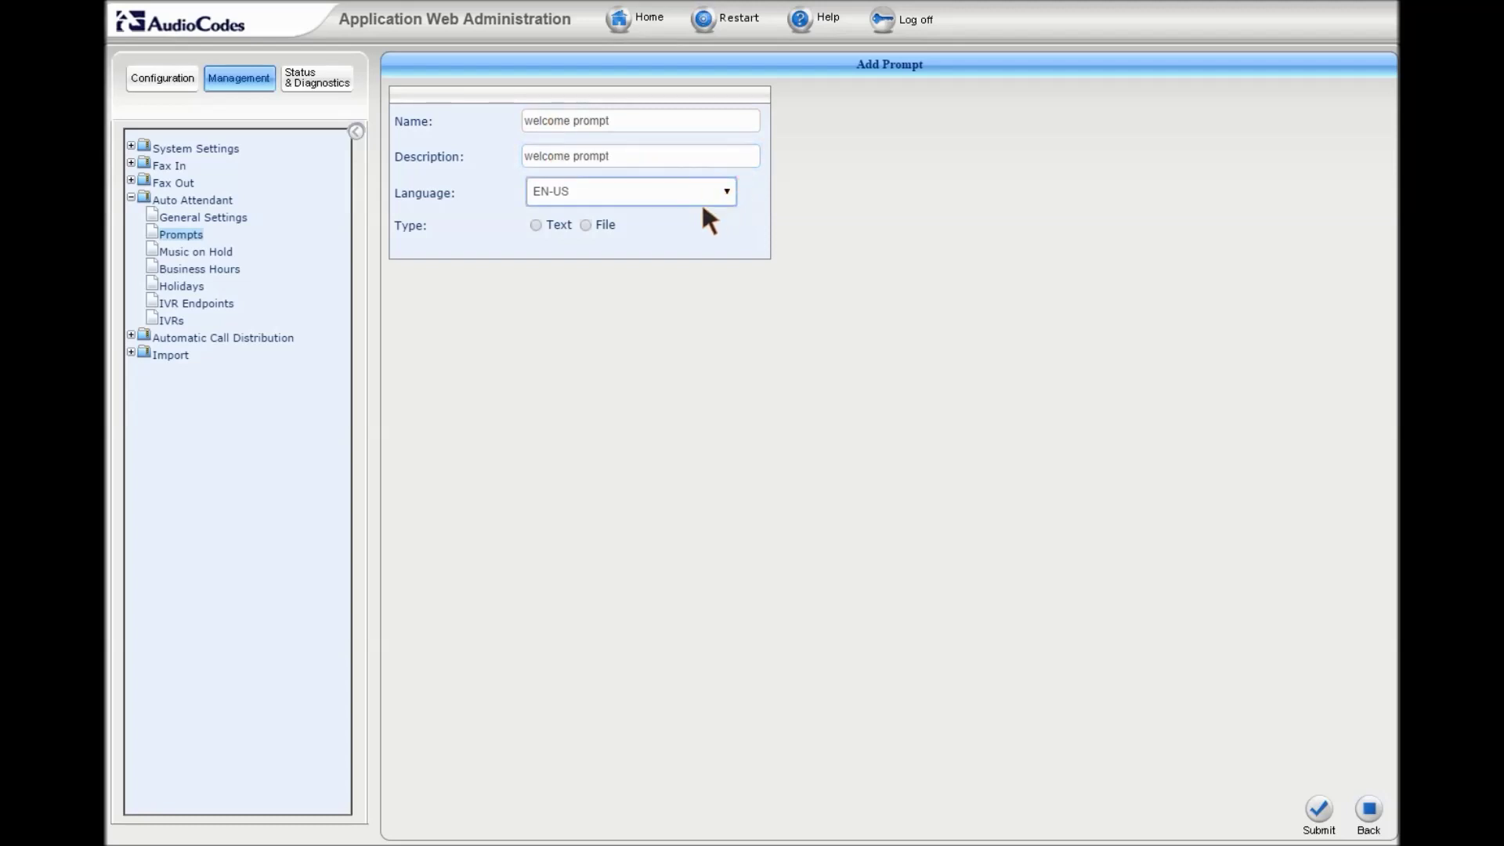
click(585, 225)
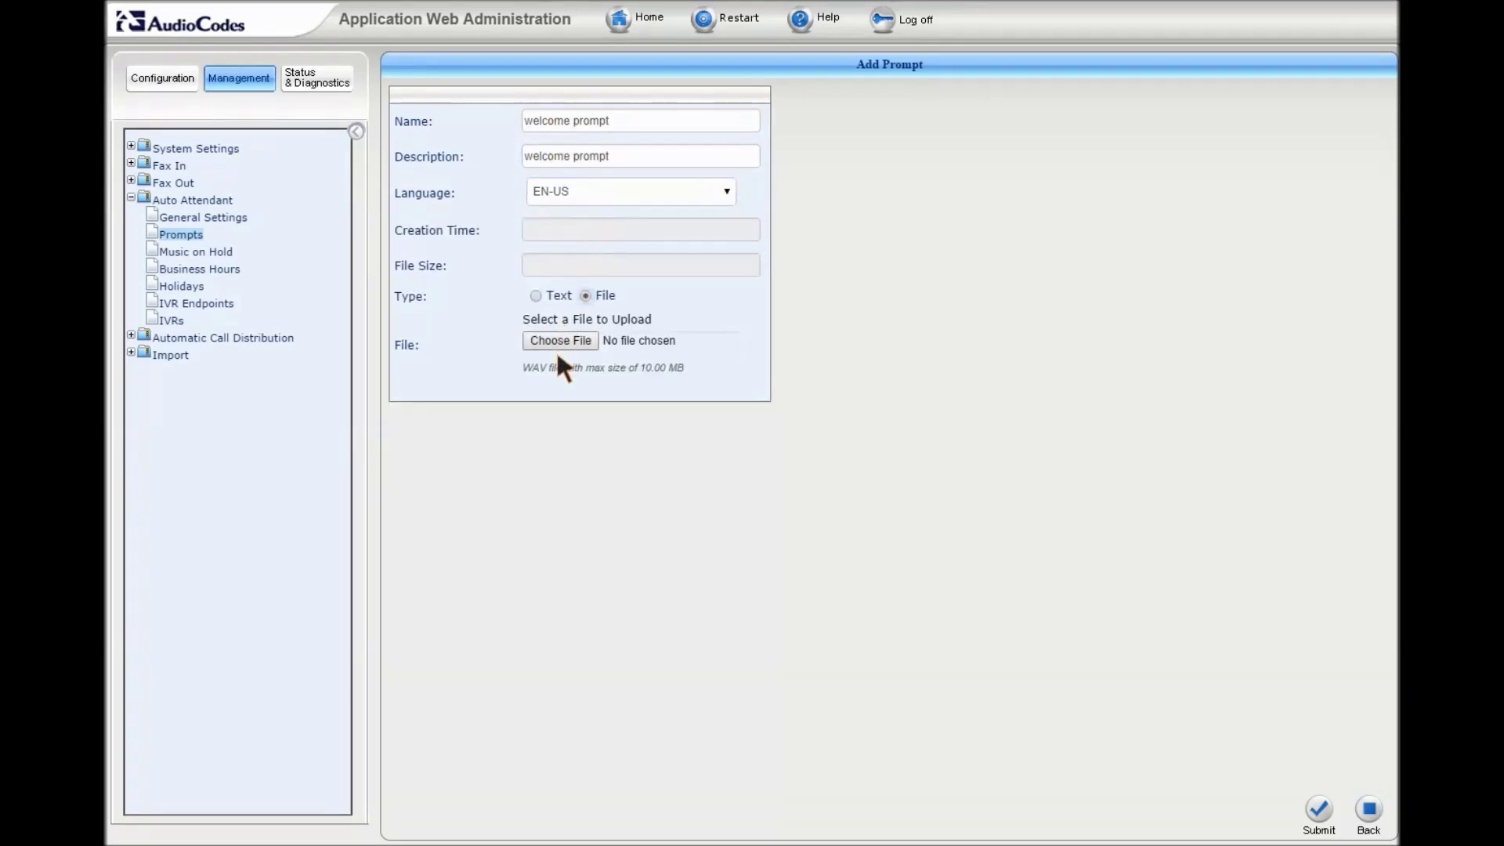
click(552, 299)
click(532, 268)
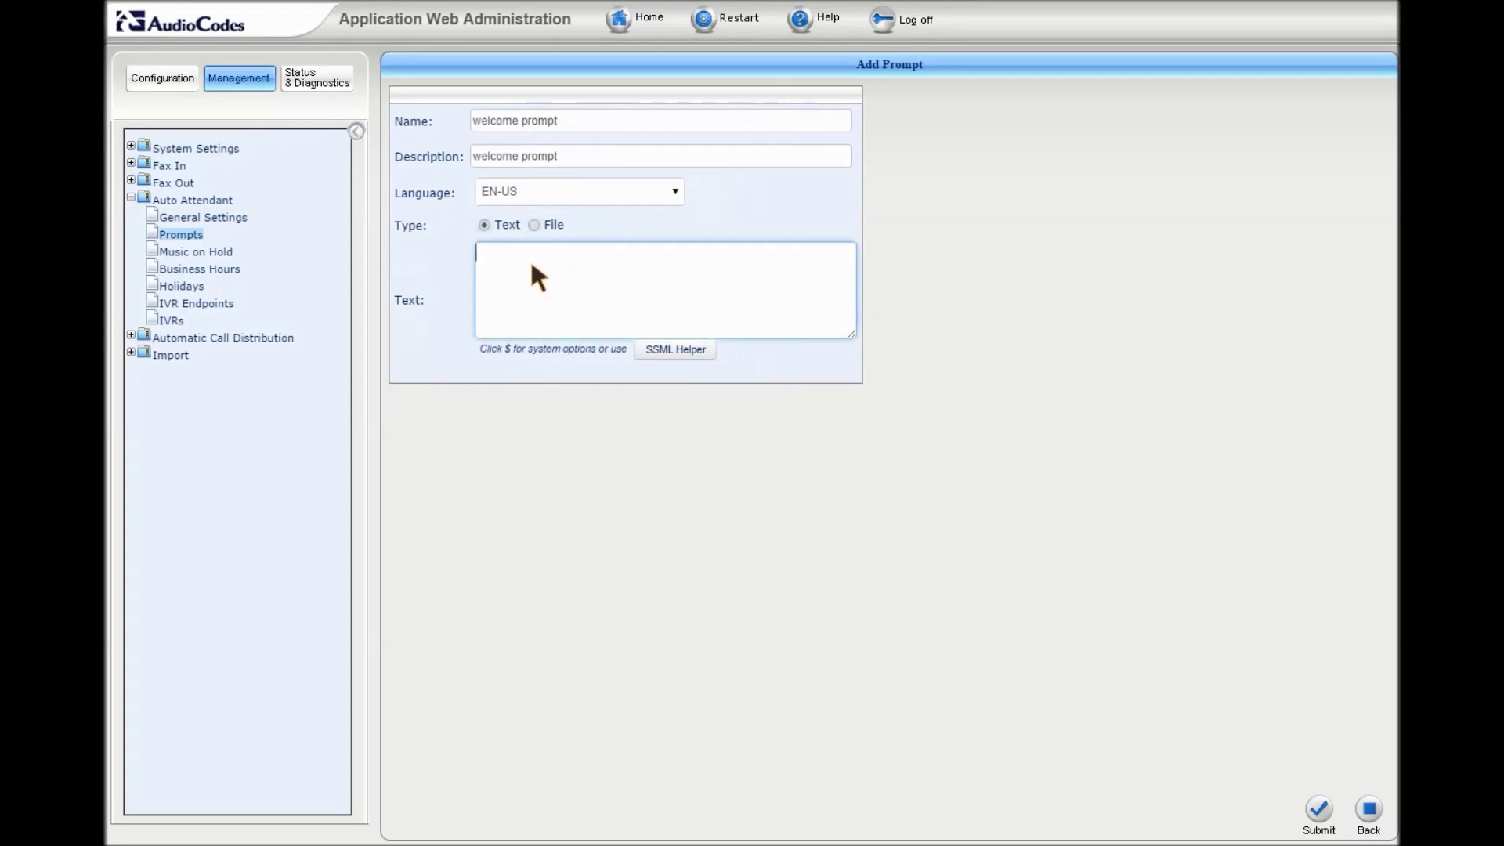
text(welc)
text(ome to AudioCodes....)
text(....)
click(1368, 823)
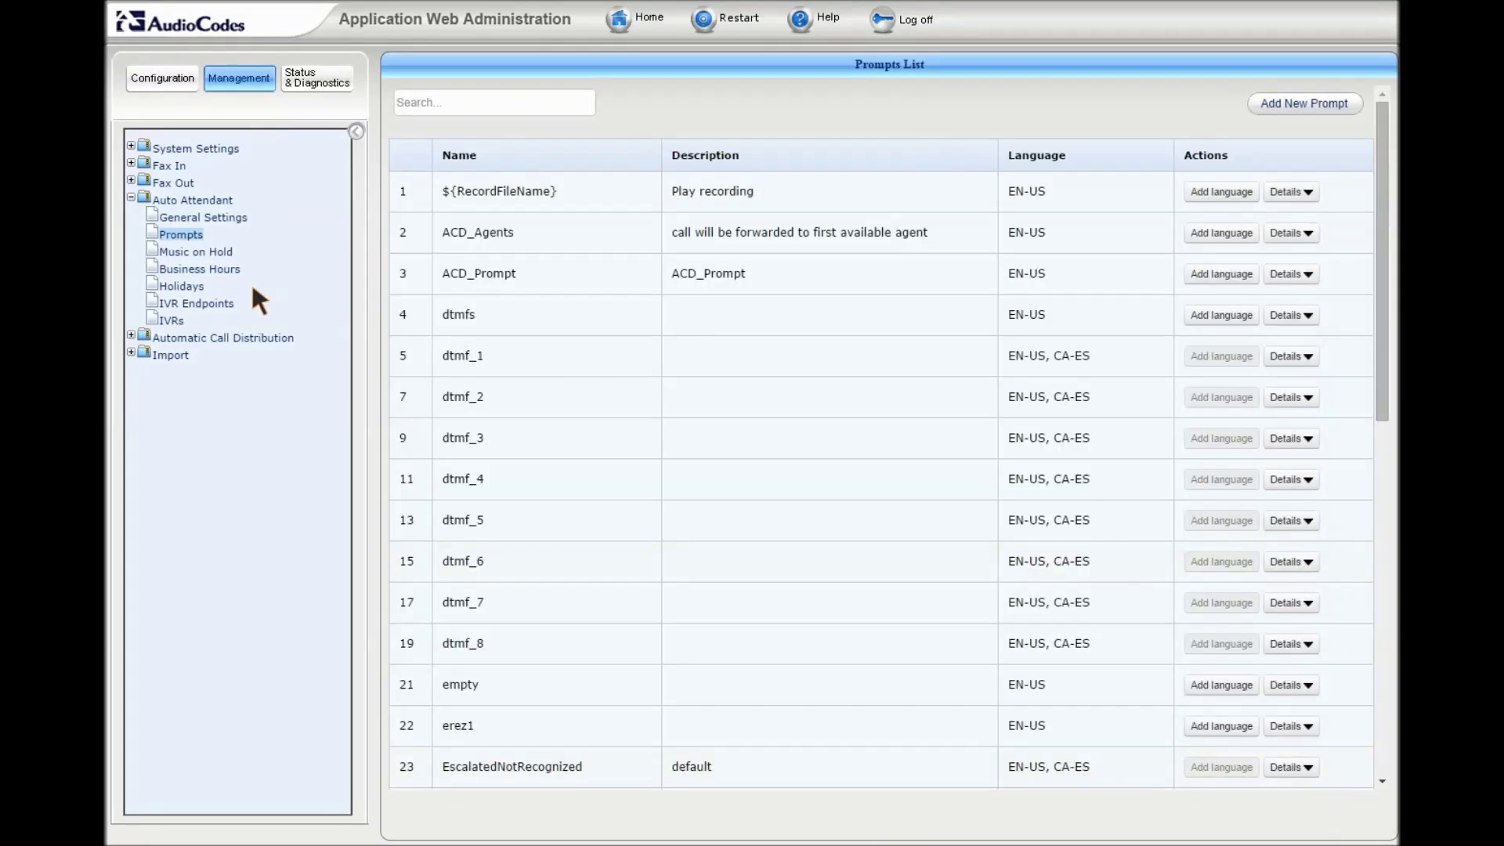
- Review the Normal_Workin_Hours business hours schedule and the New year holiday set
click(217, 269)
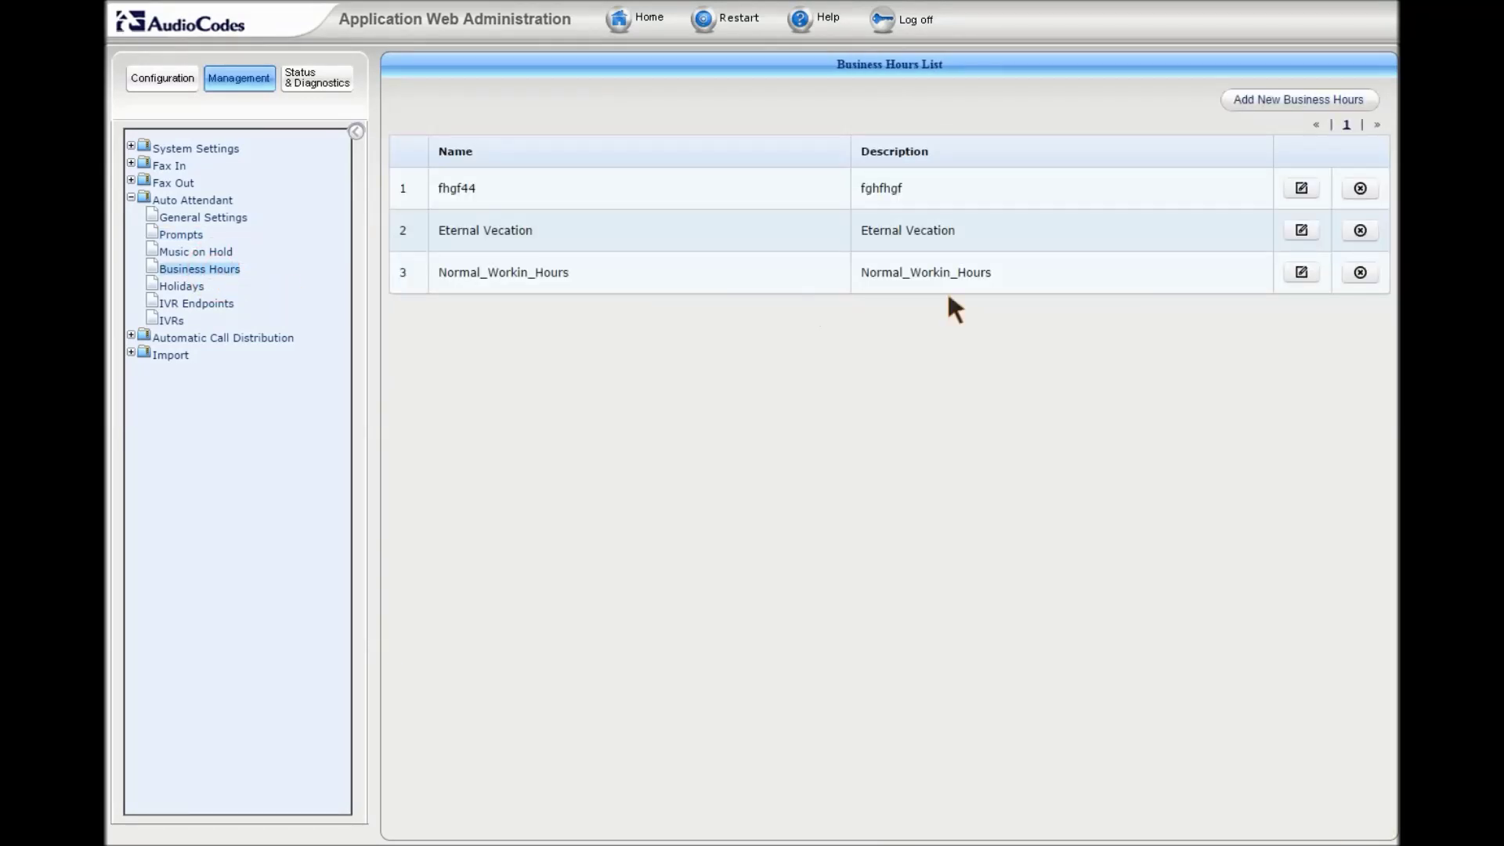
click(1300, 271)
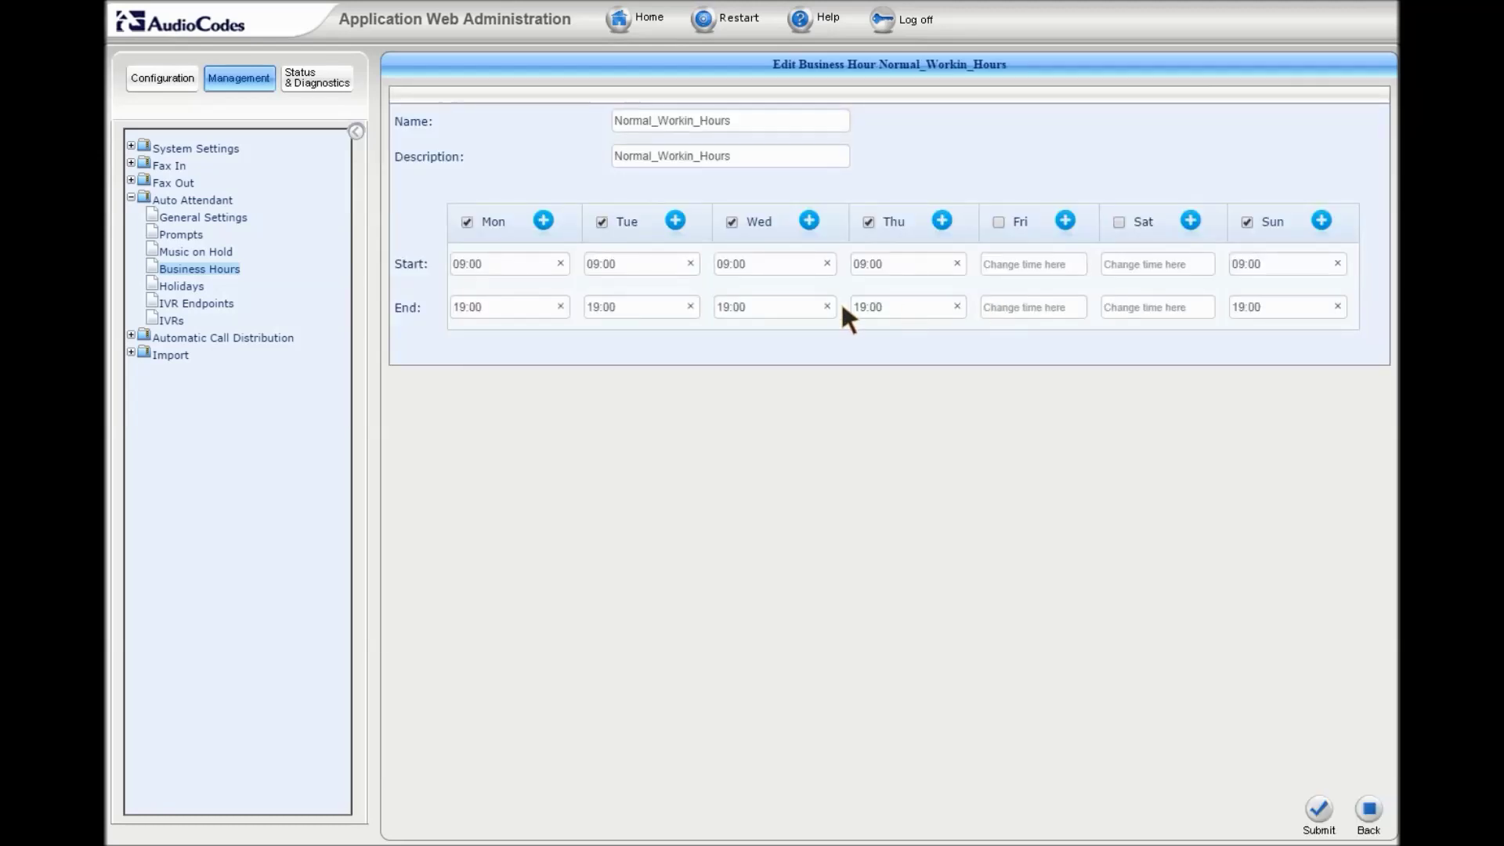
click(170, 288)
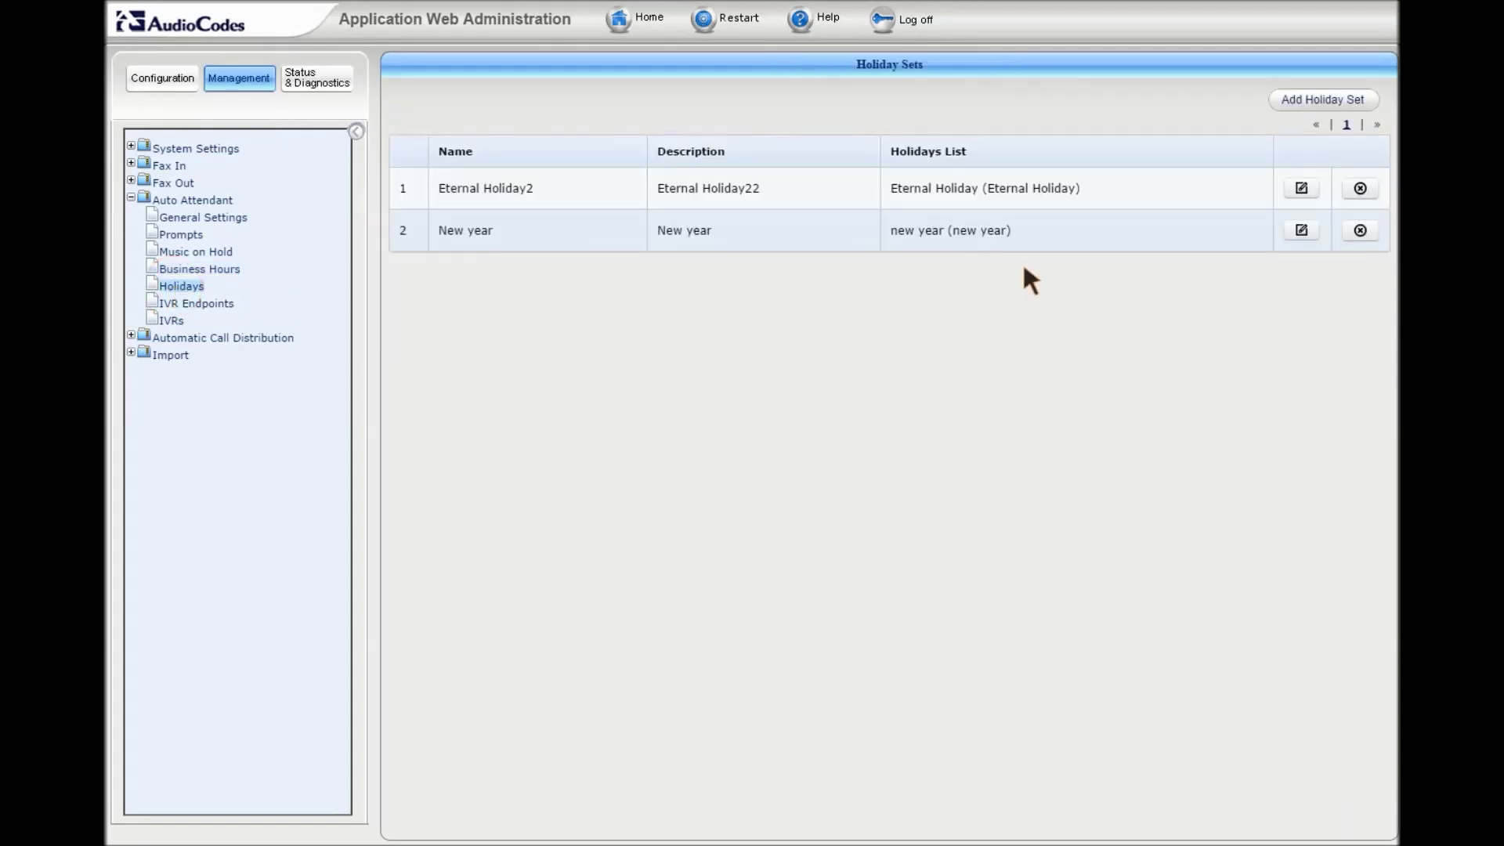
click(1301, 229)
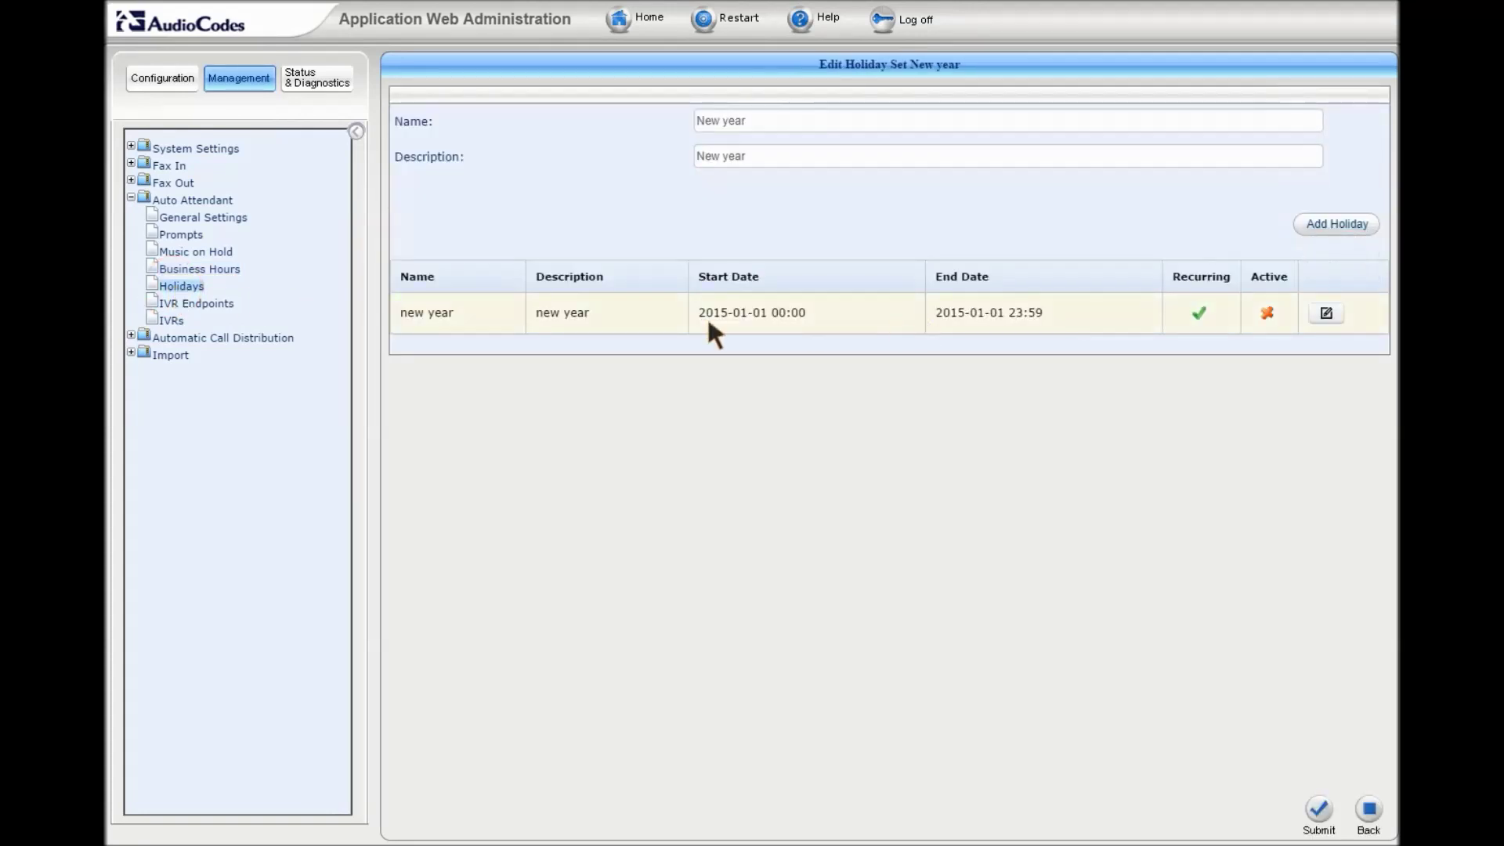
click(198, 303)
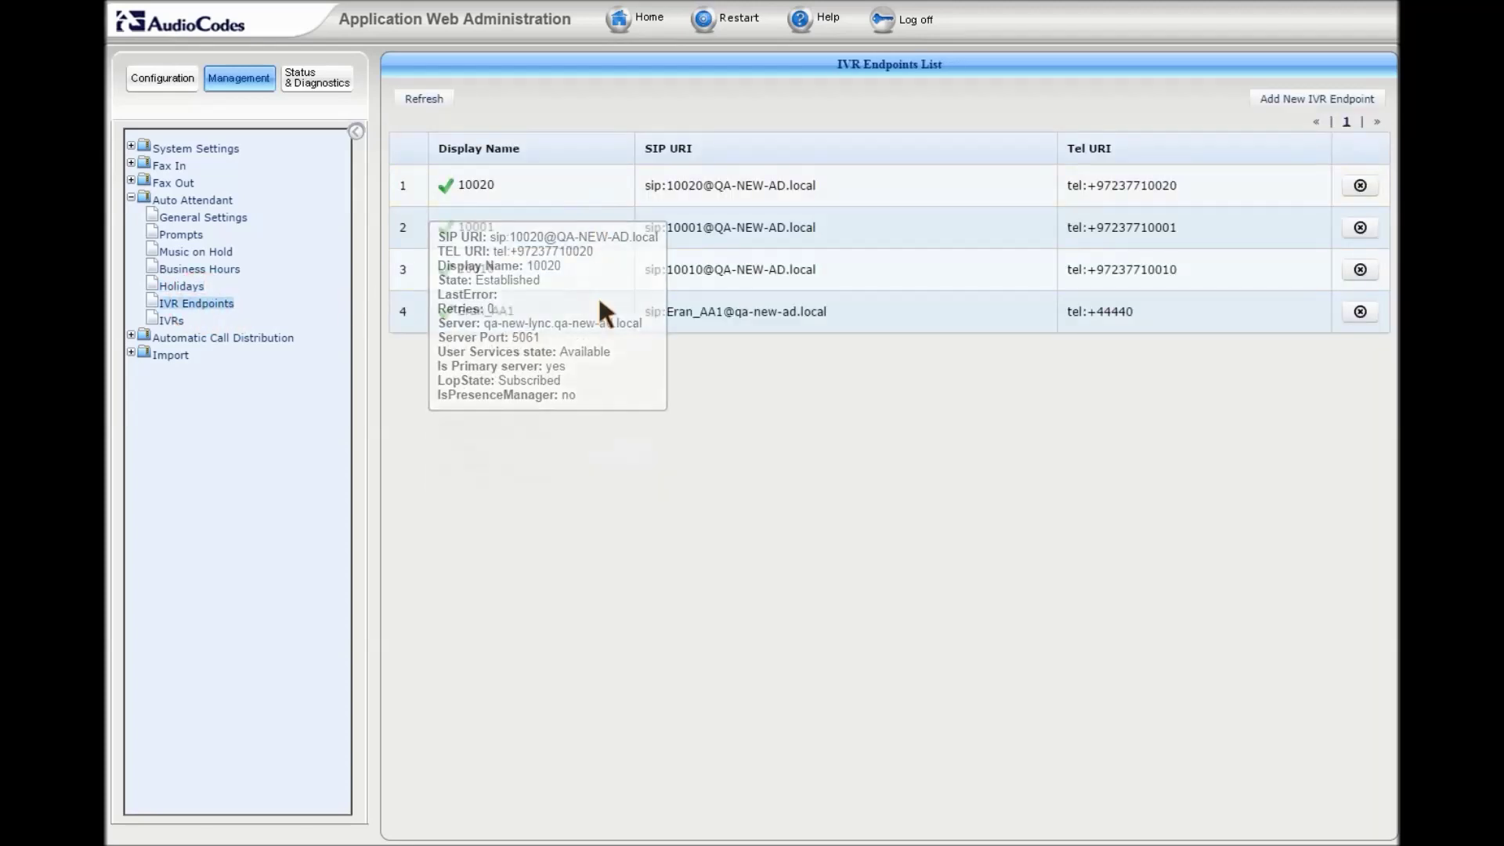
- Search Lync users matching 'eran' for a new IVR endpoint, then view the Company_IVR tree
click(1286, 94)
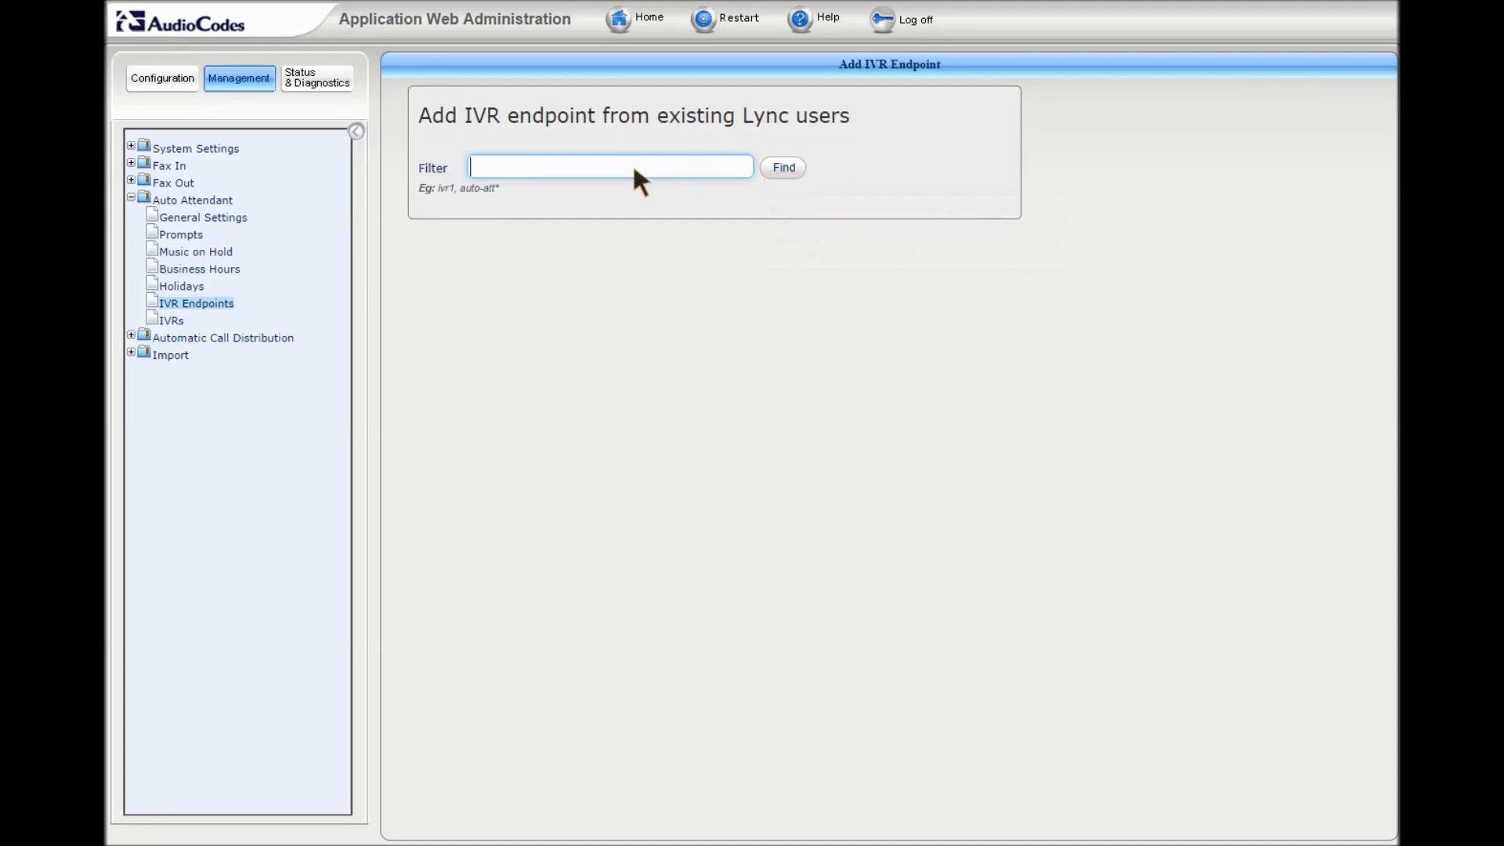
text(eran)
click(782, 167)
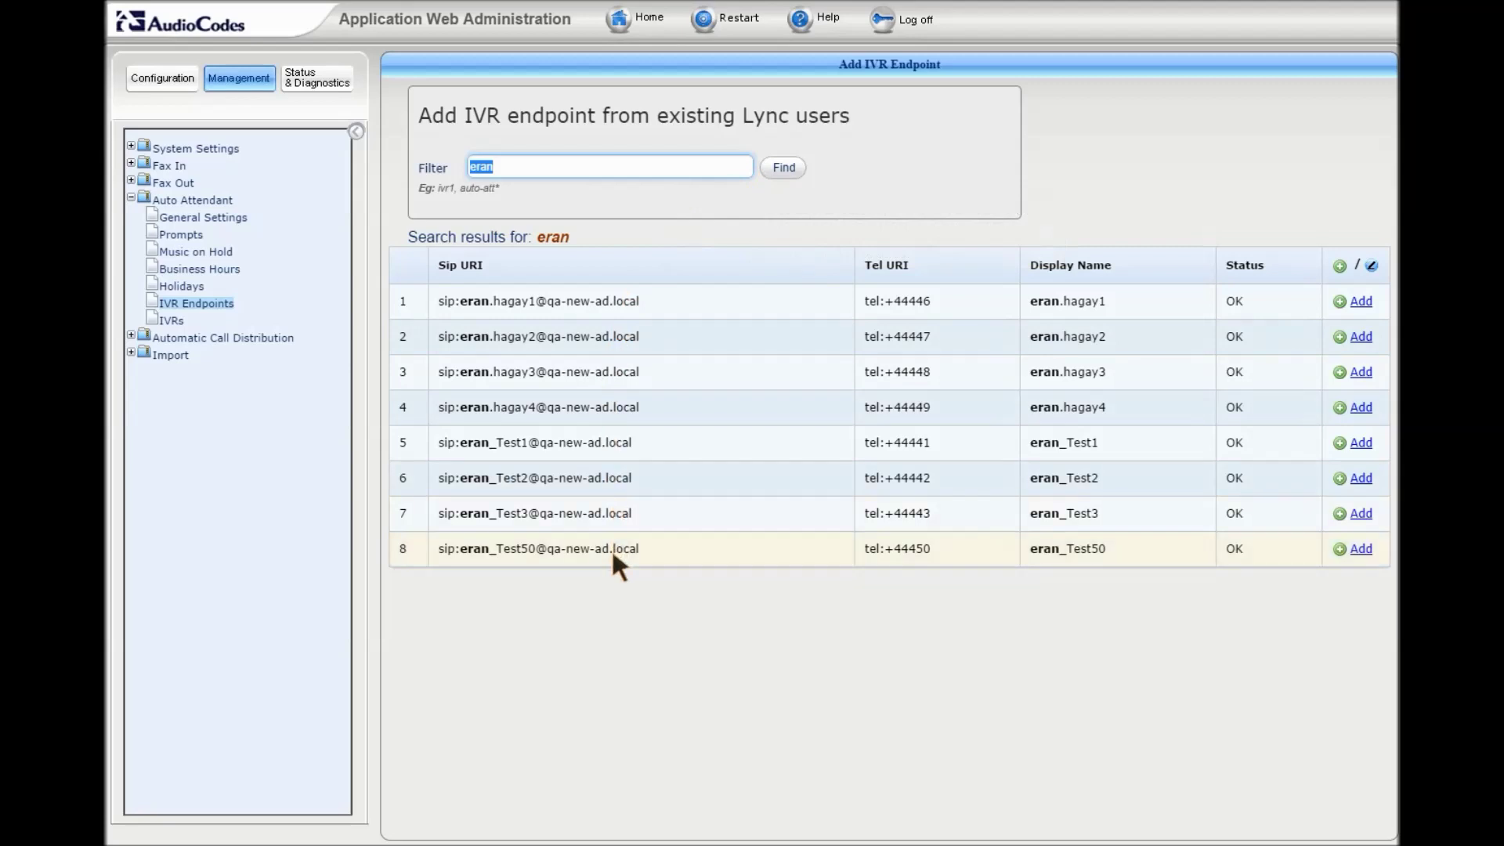
click(167, 321)
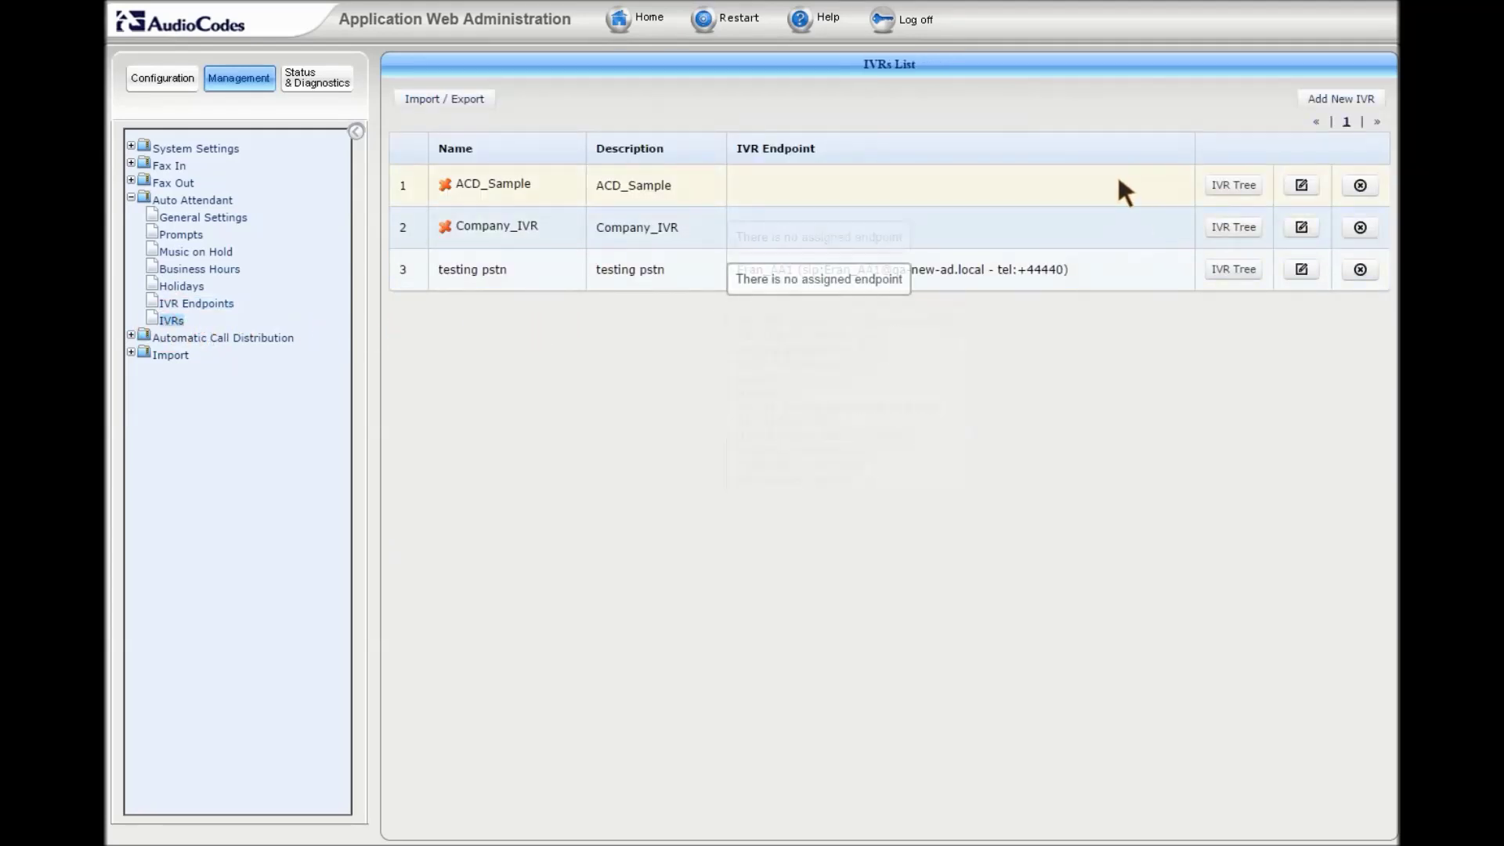
click(1238, 226)
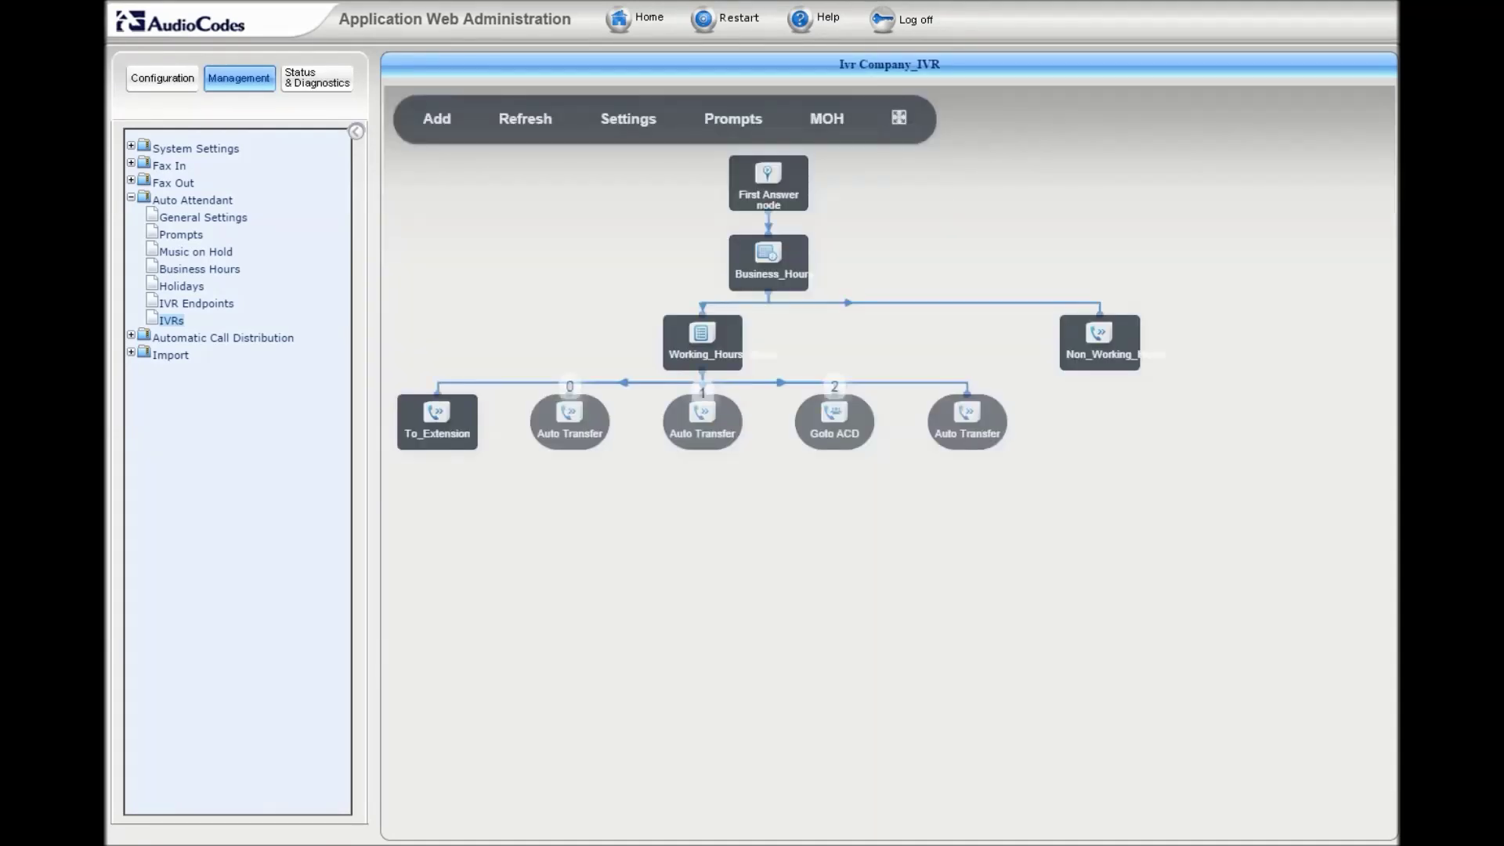
- Rearrange the Goto ACD, Auto Transfer and Non_Working_Hours nodes in the IVR tree
drag(859, 436, 886, 551)
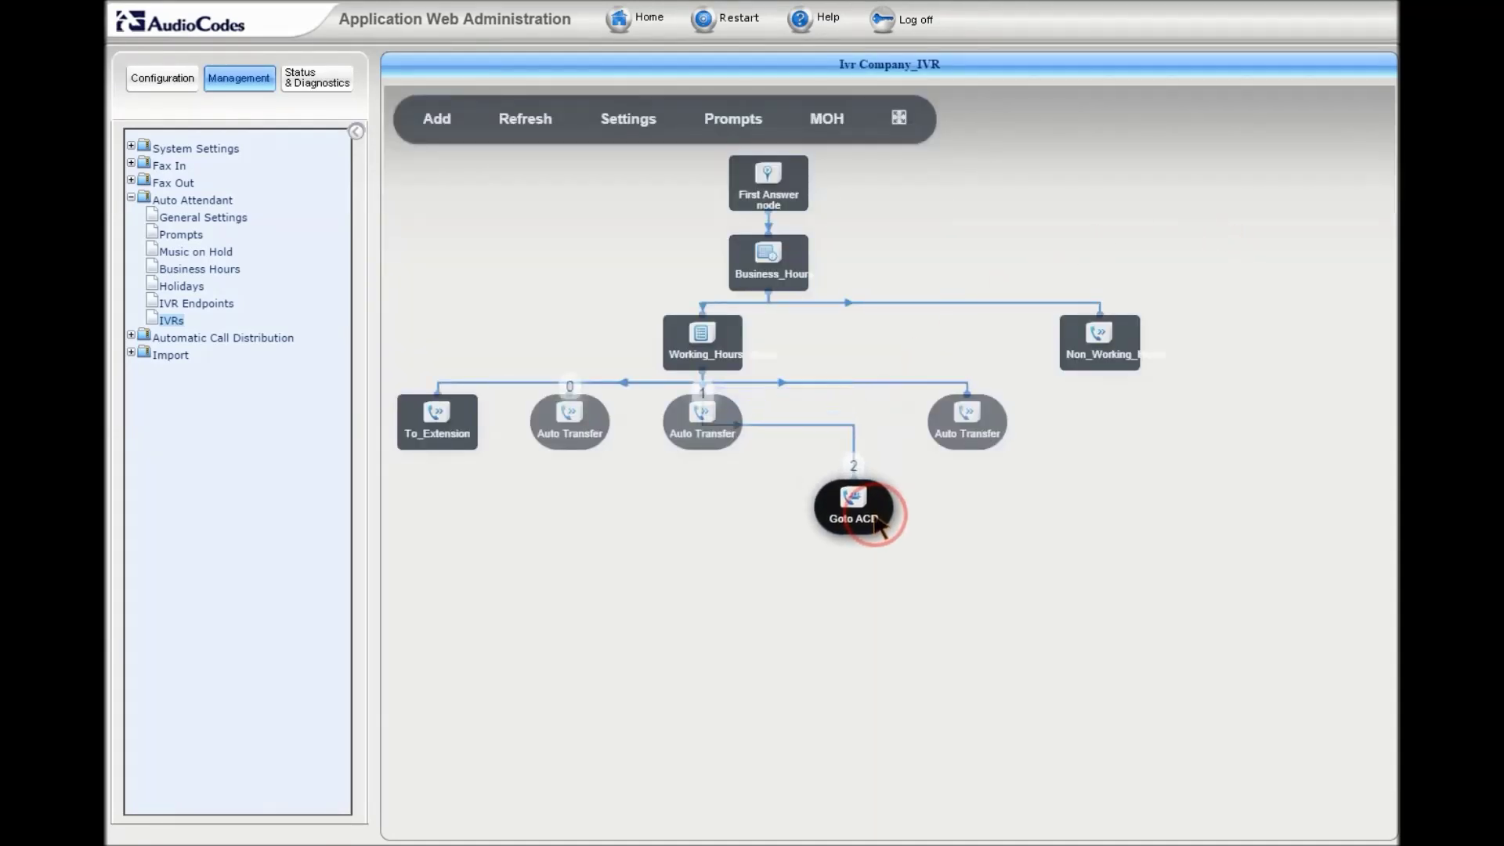
drag(1004, 448, 1092, 537)
mouse_move(1085, 348)
mouse_down()
mouse_move(1100, 316)
mouse_move(1219, 400)
mouse_up()
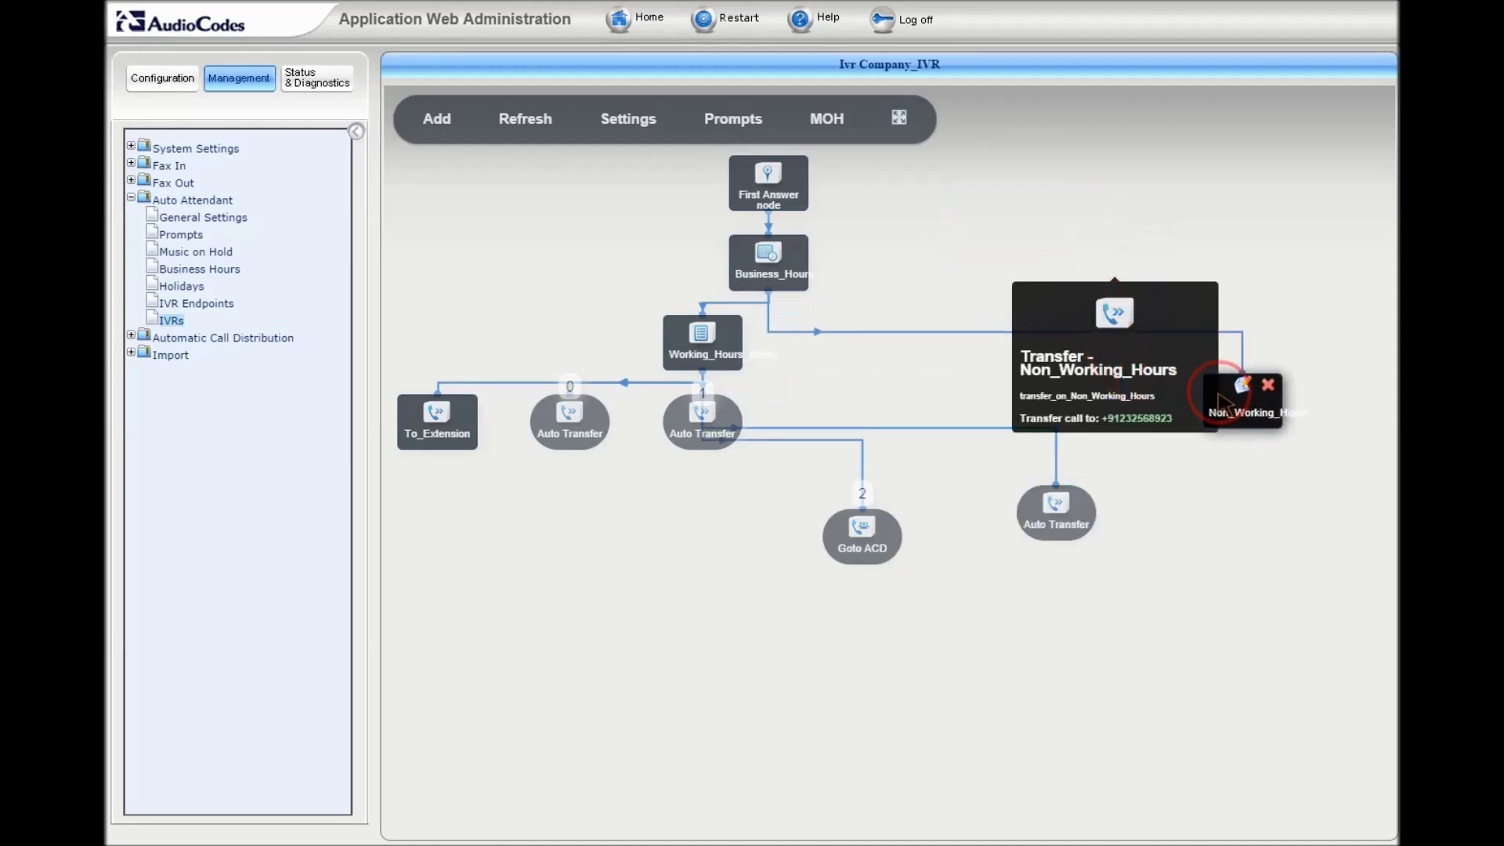
- Inspect the Working_Hours_Menu settings including On Error handling, then close them
click(703, 329)
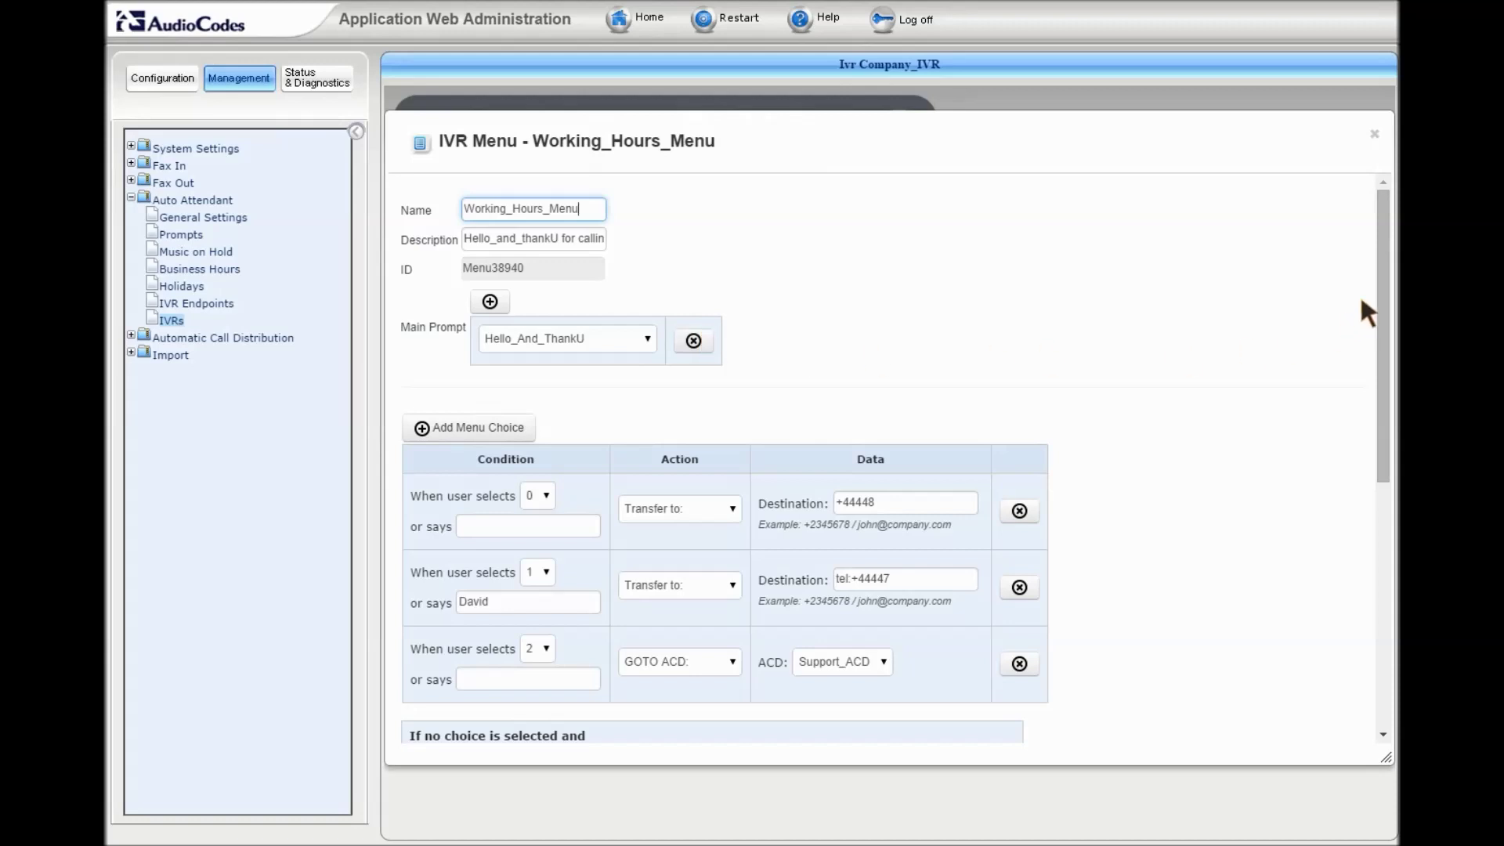
scroll(1381, 233, down, 3)
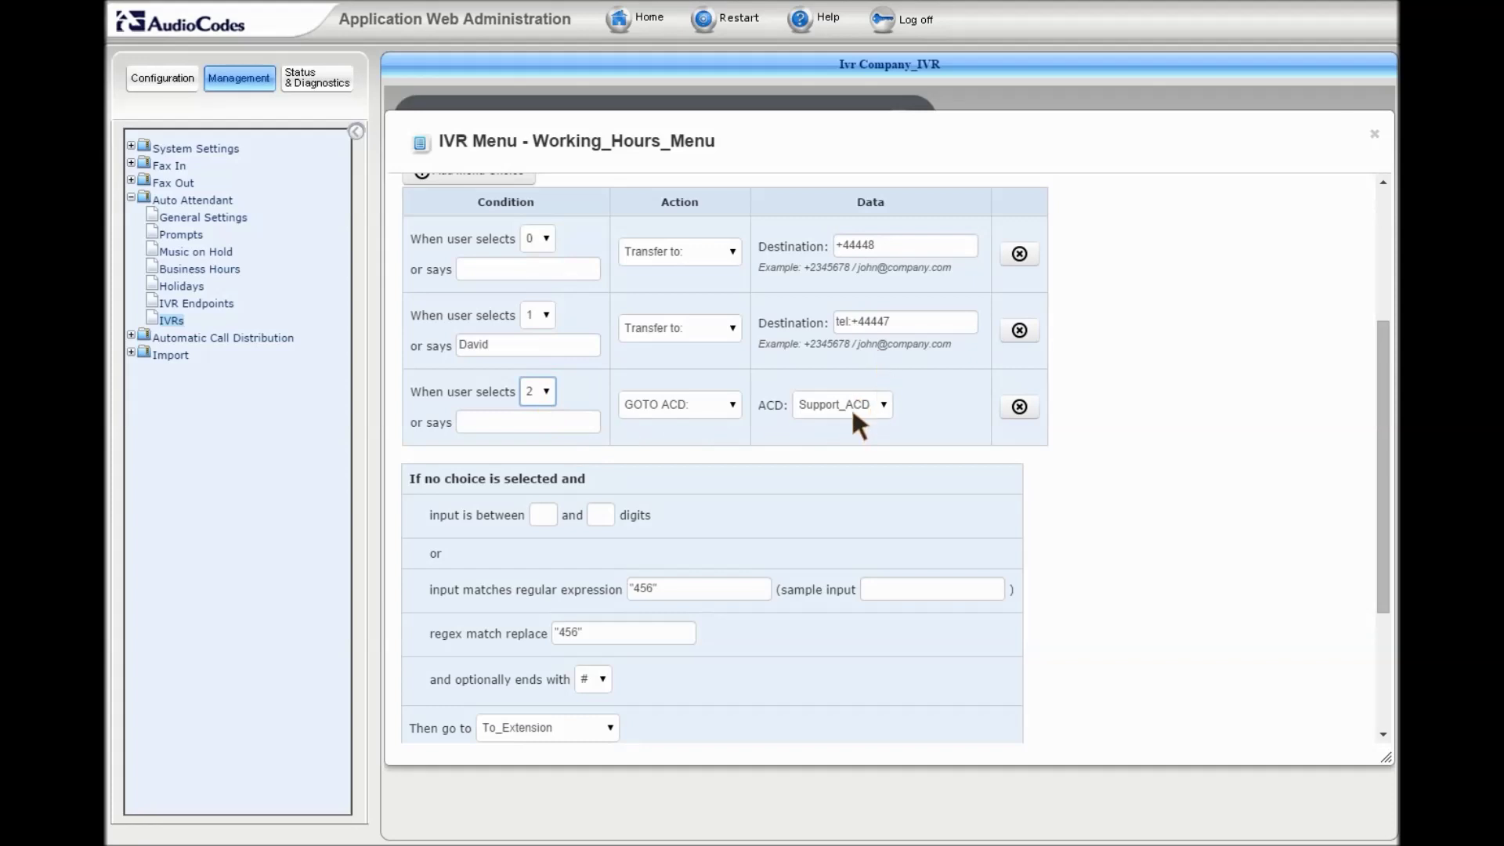
click(894, 497)
scroll(1380, 340, down, 3)
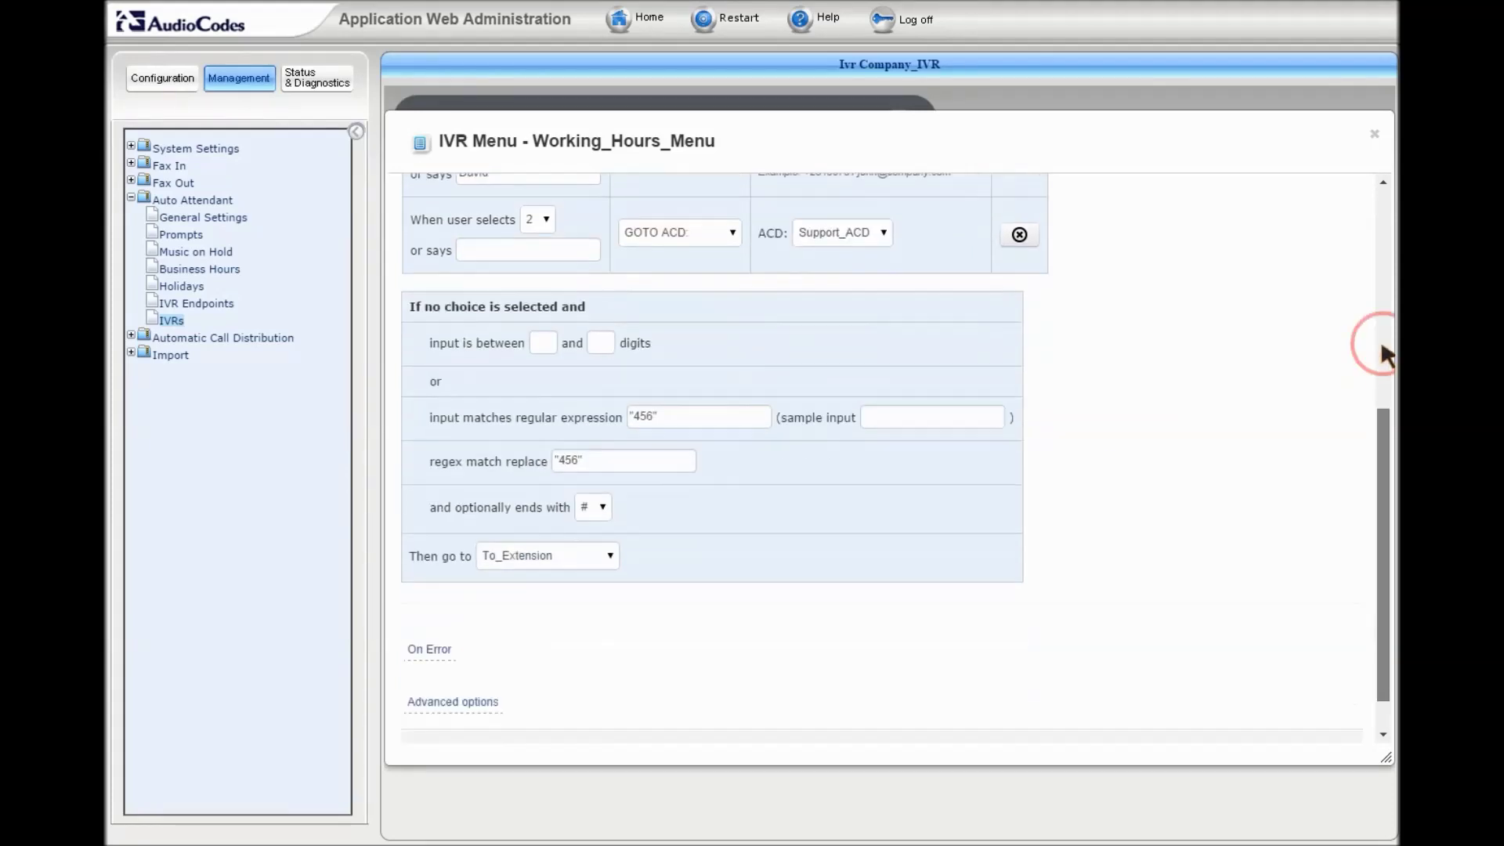
click(429, 601)
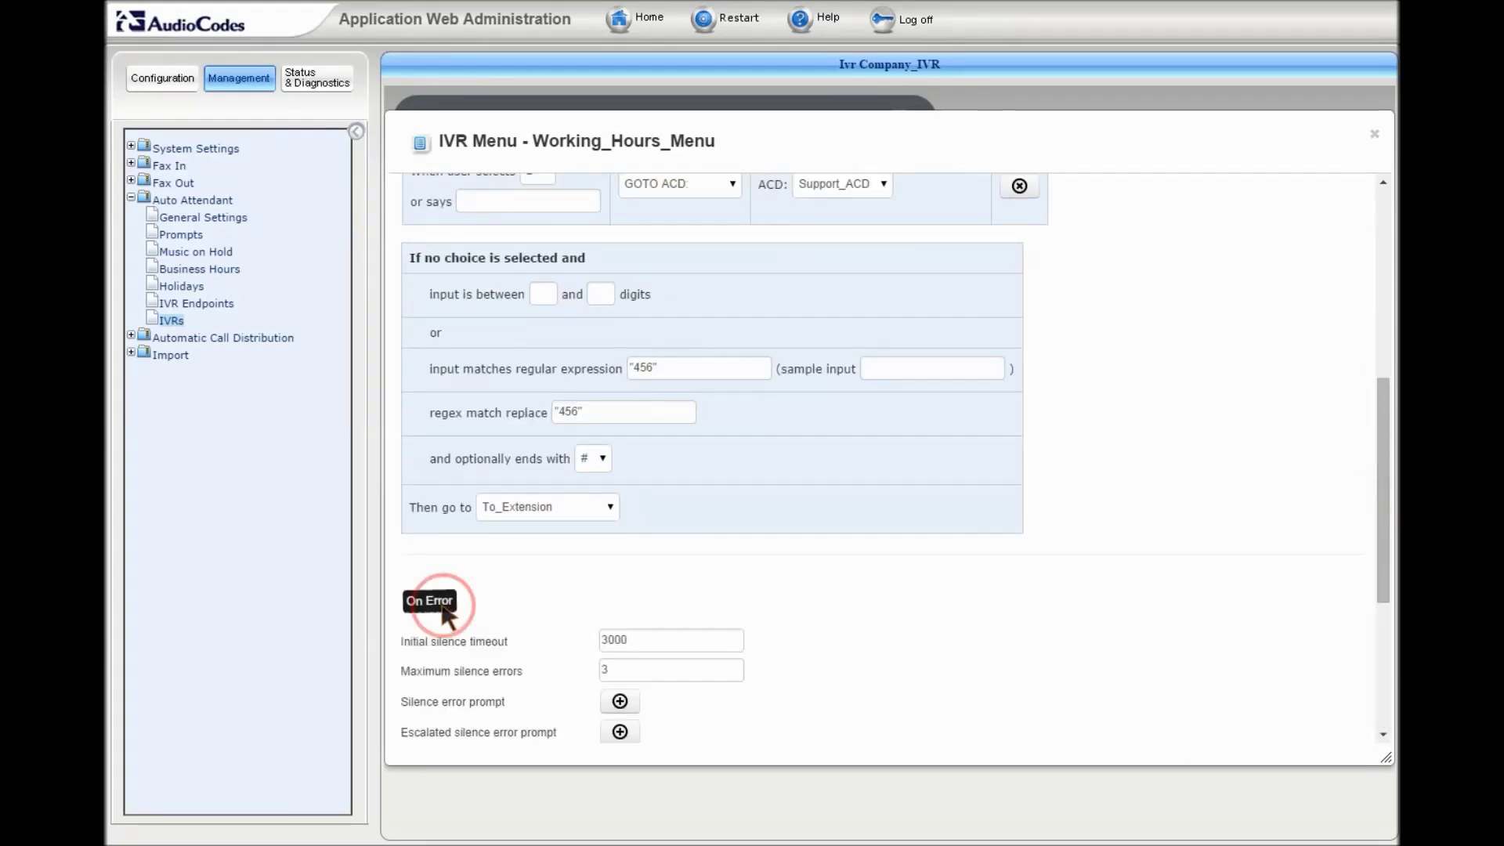
scroll(845, 620, down, 4)
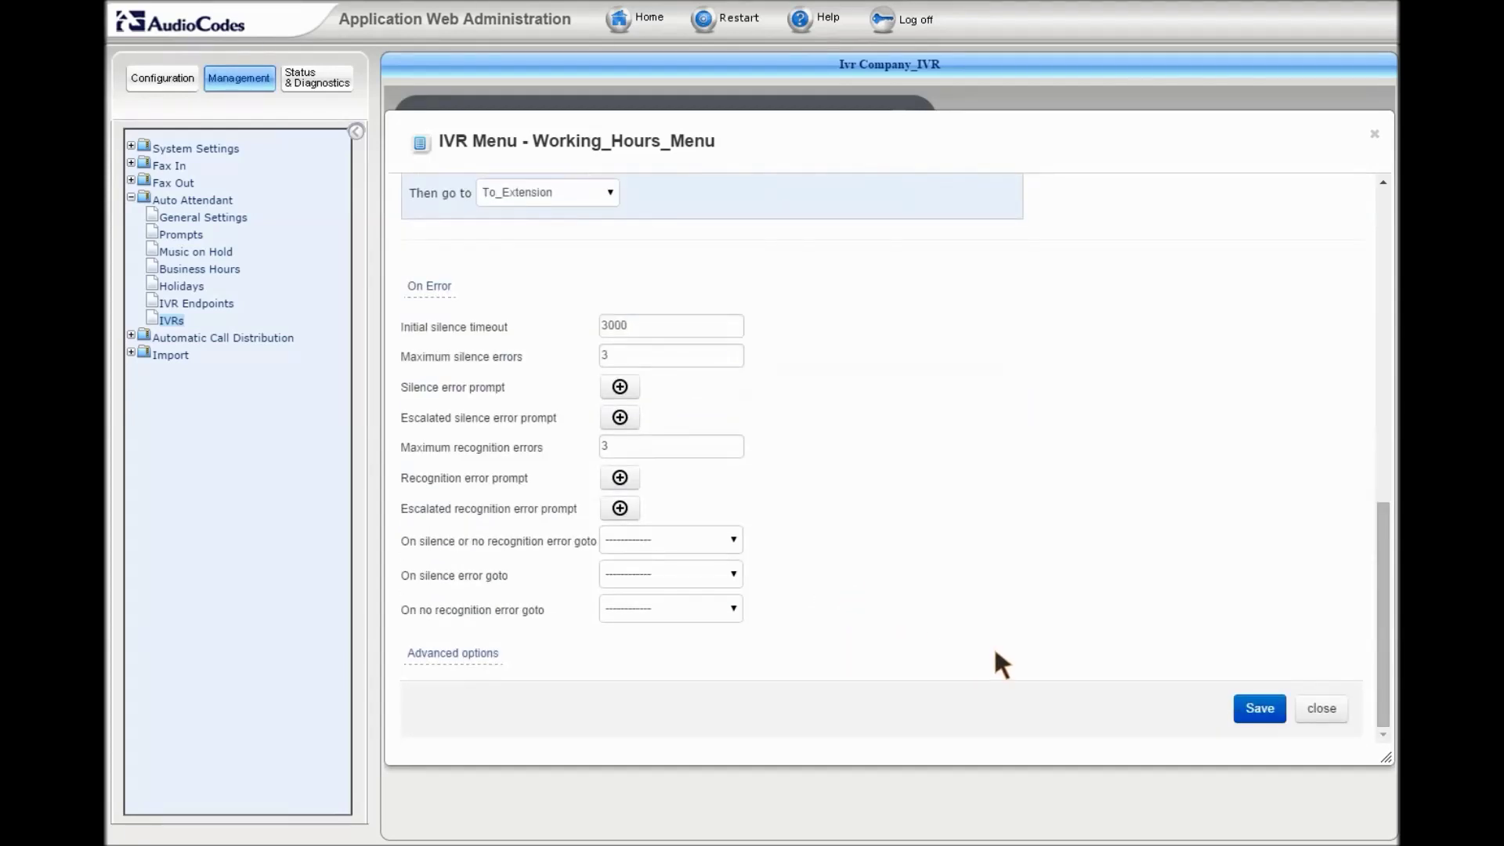
click(1322, 710)
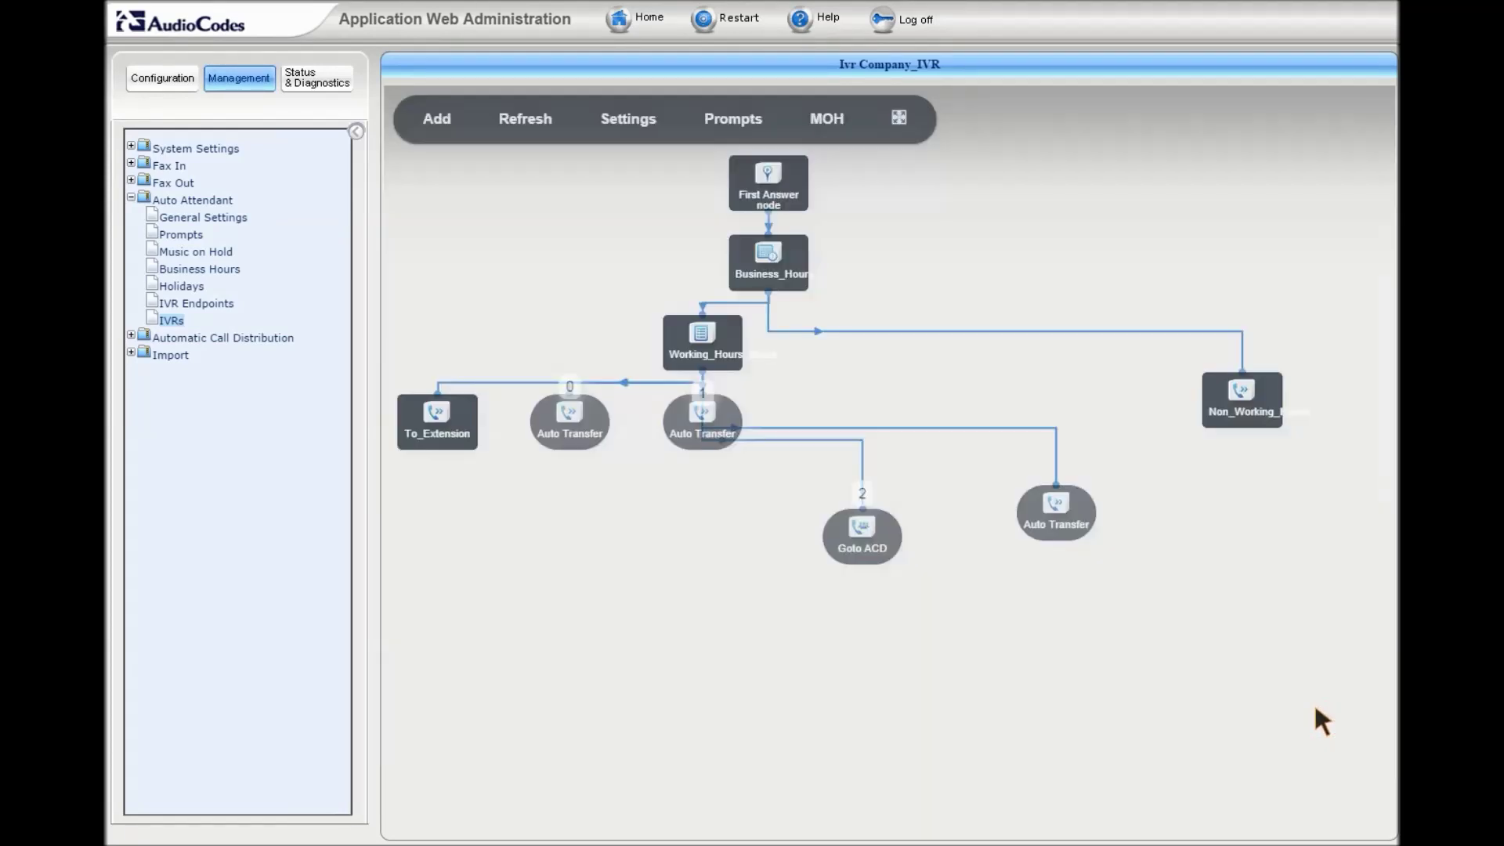
- Search Automatic Call Distribution agents matching 'eran', then view the agent groups
click(168, 320)
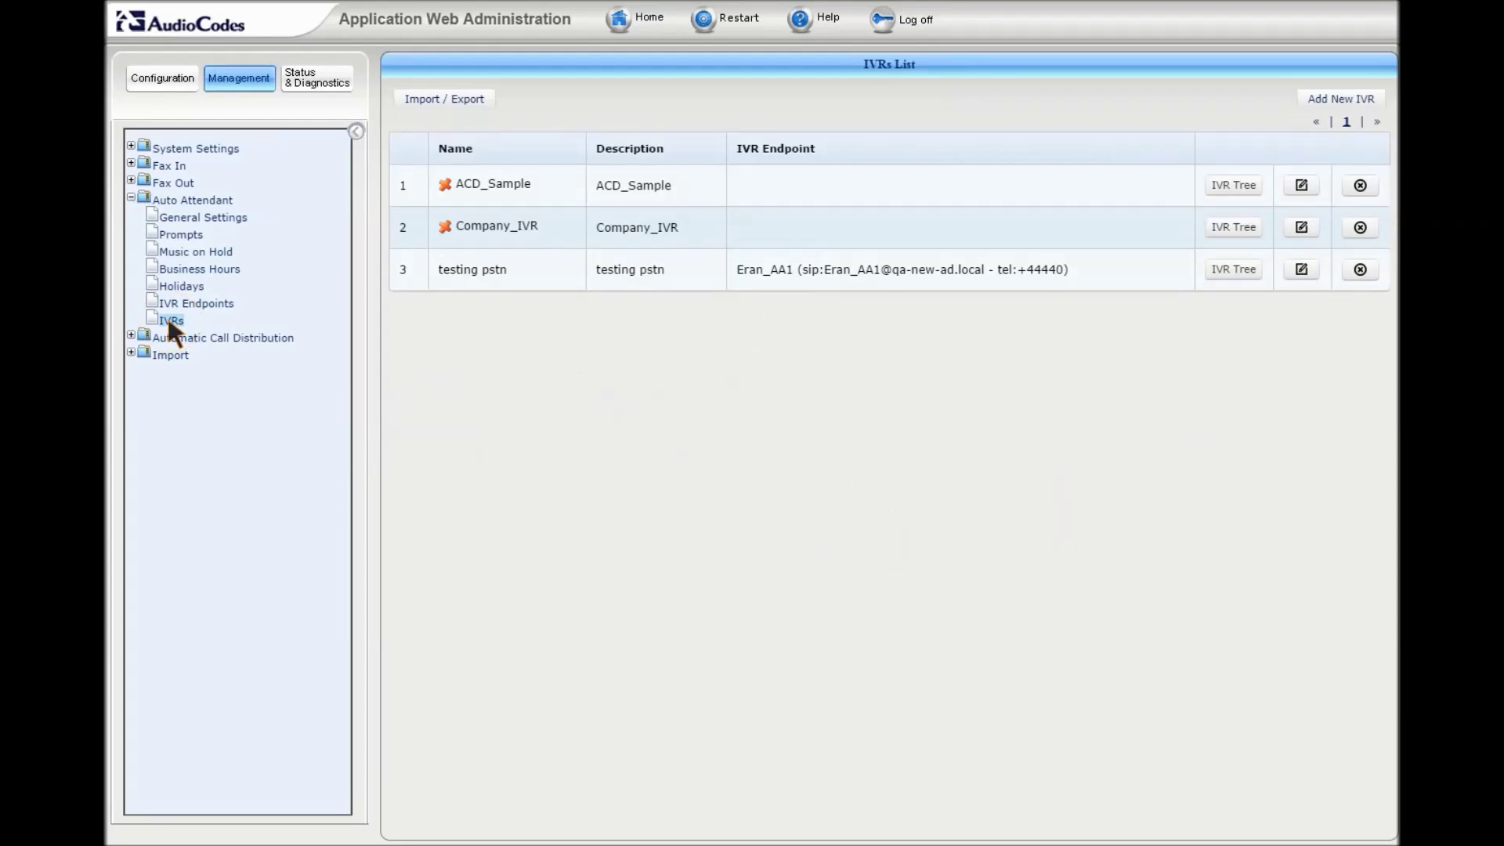
click(173, 338)
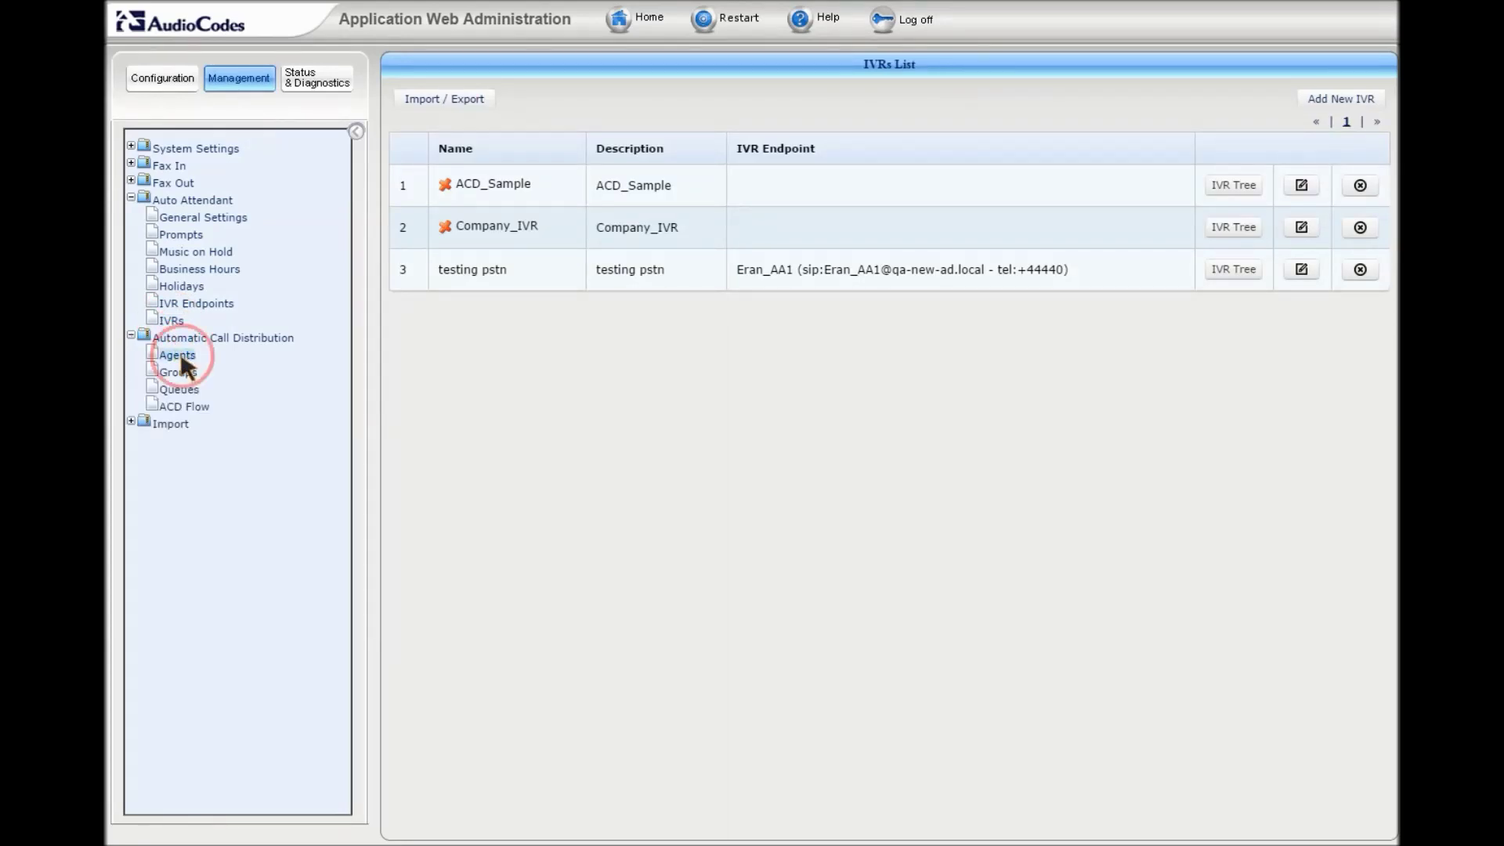
click(178, 355)
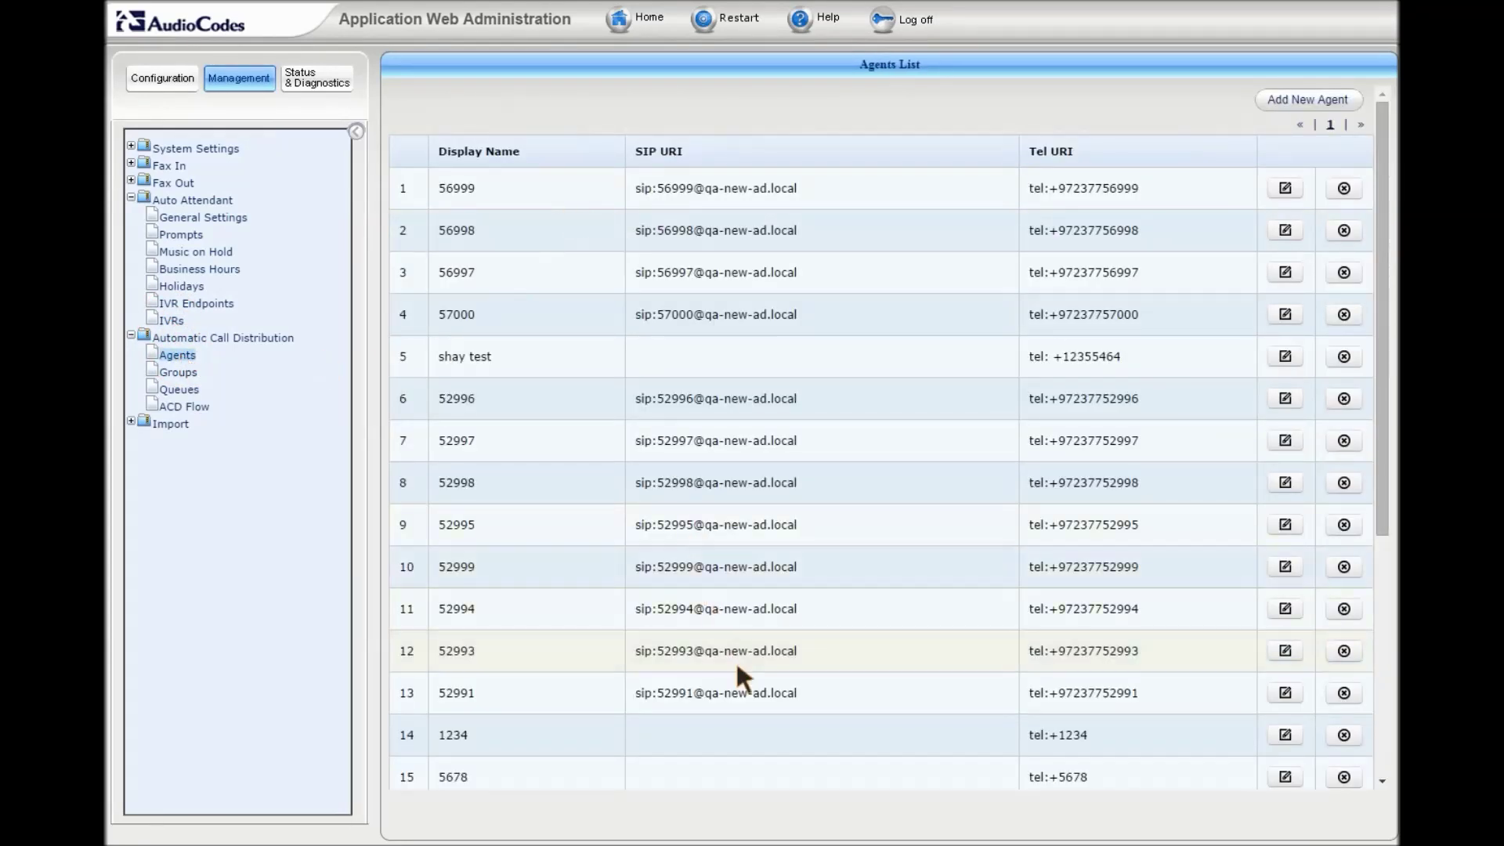
click(1304, 100)
text(eran)
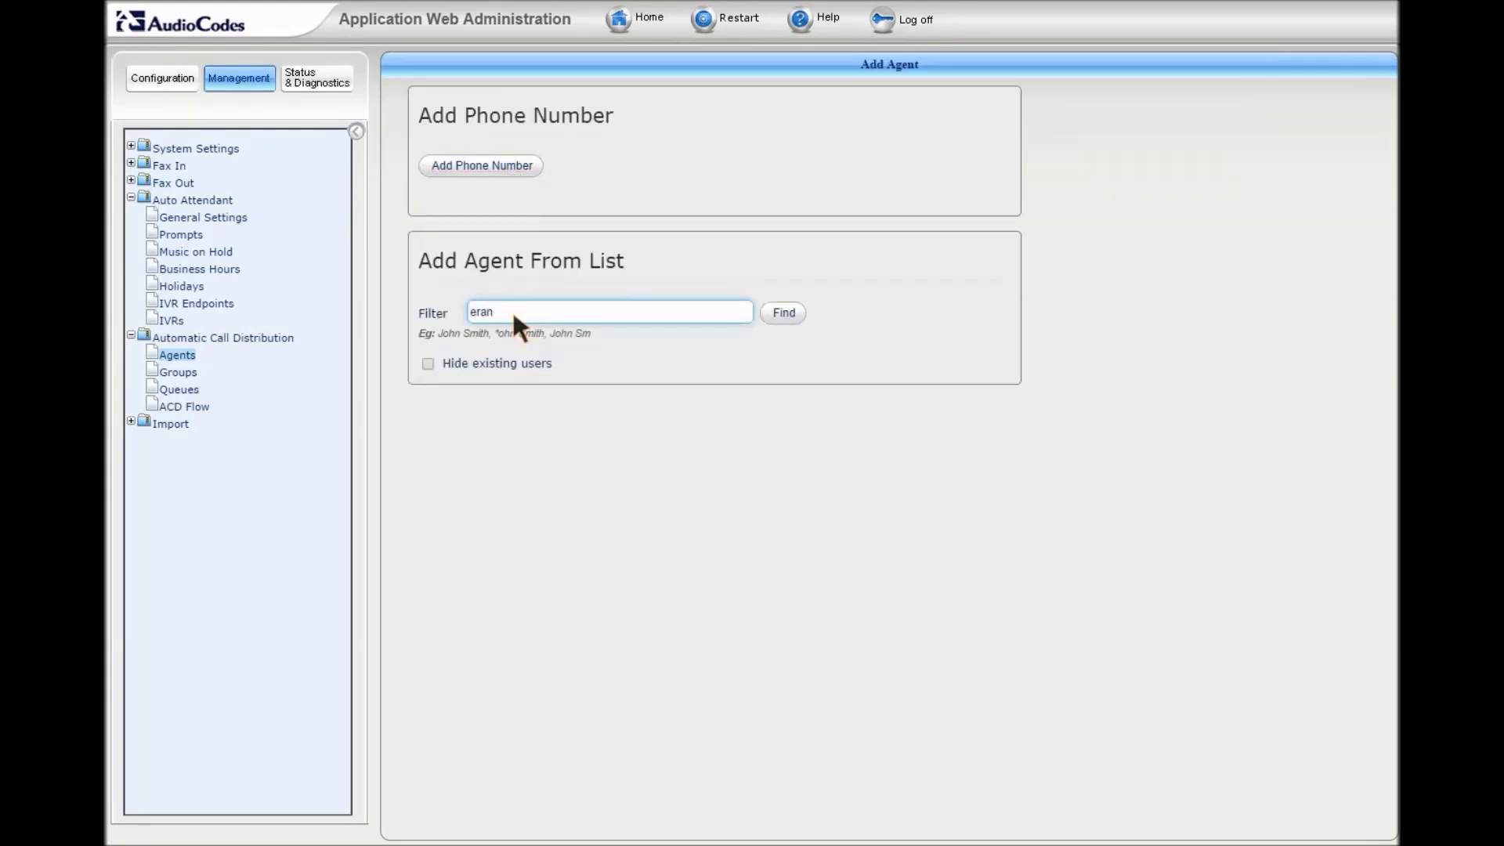
click(782, 311)
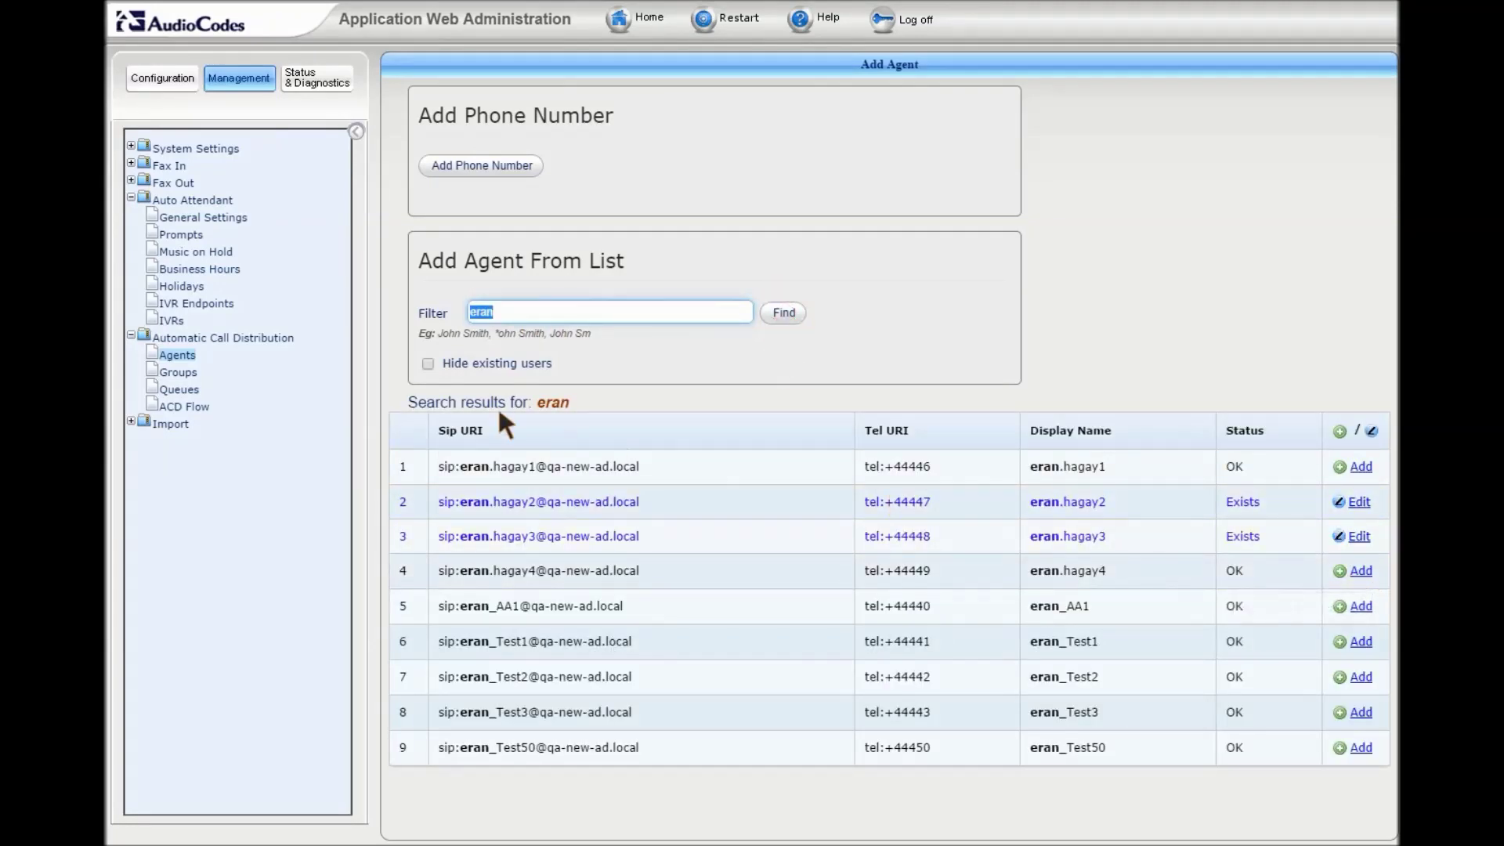
click(177, 373)
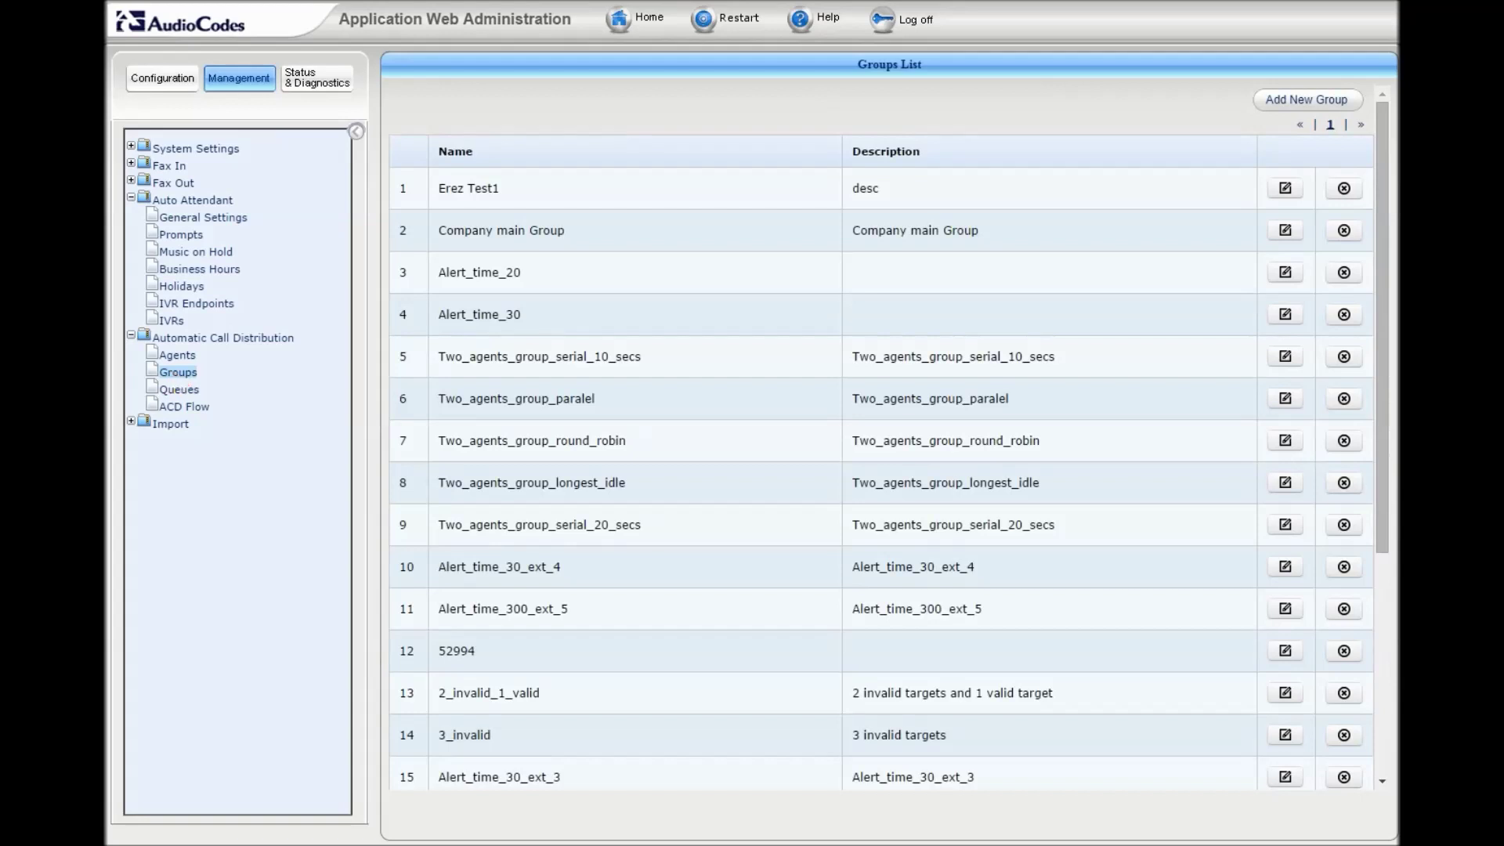
- Review Company main Group and the Company Main ACD queue's time-out and overflow settings
click(1284, 229)
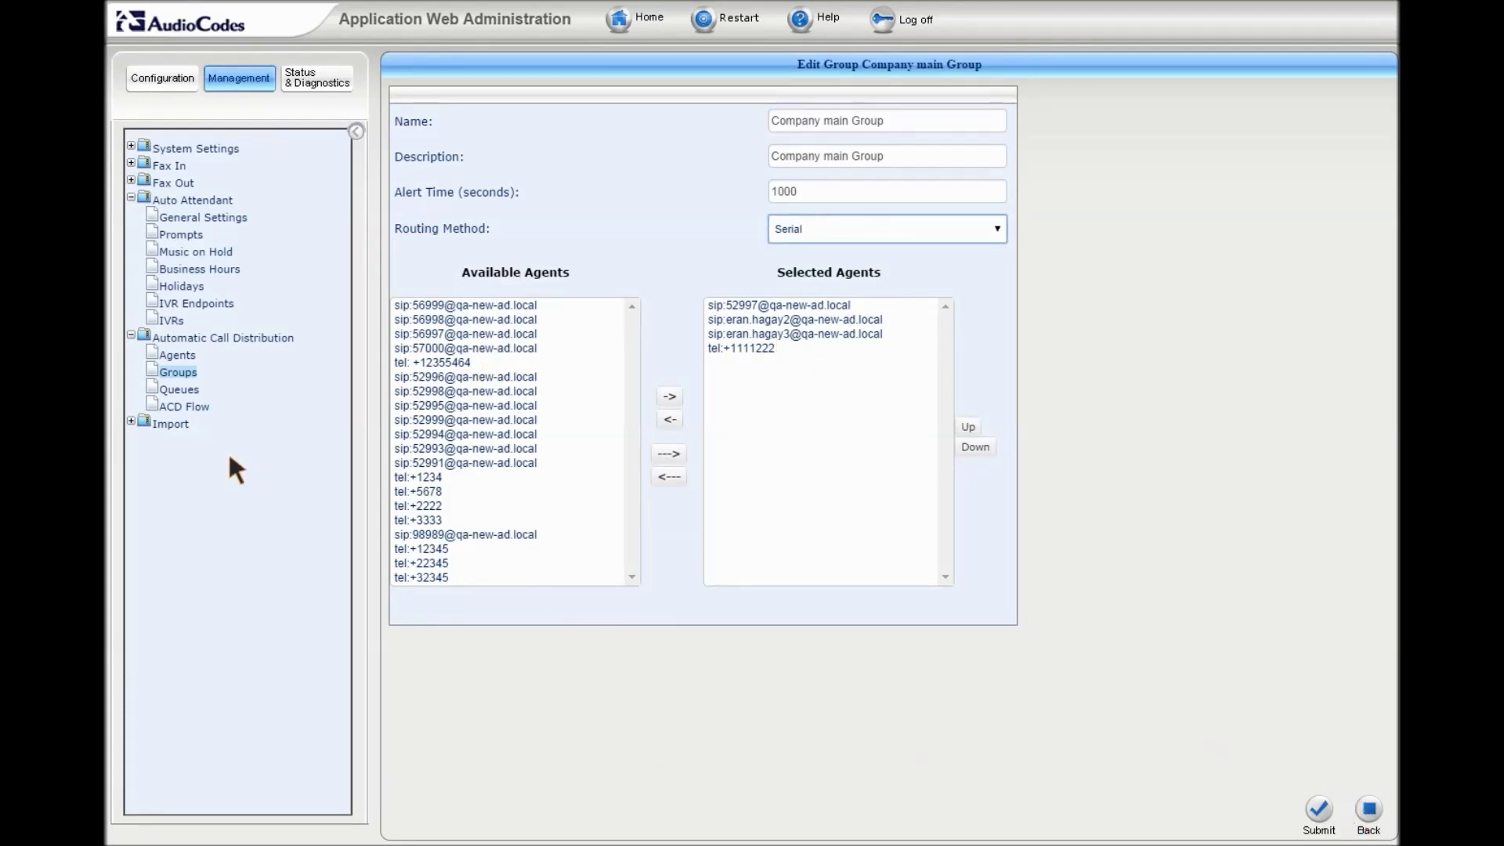
click(184, 389)
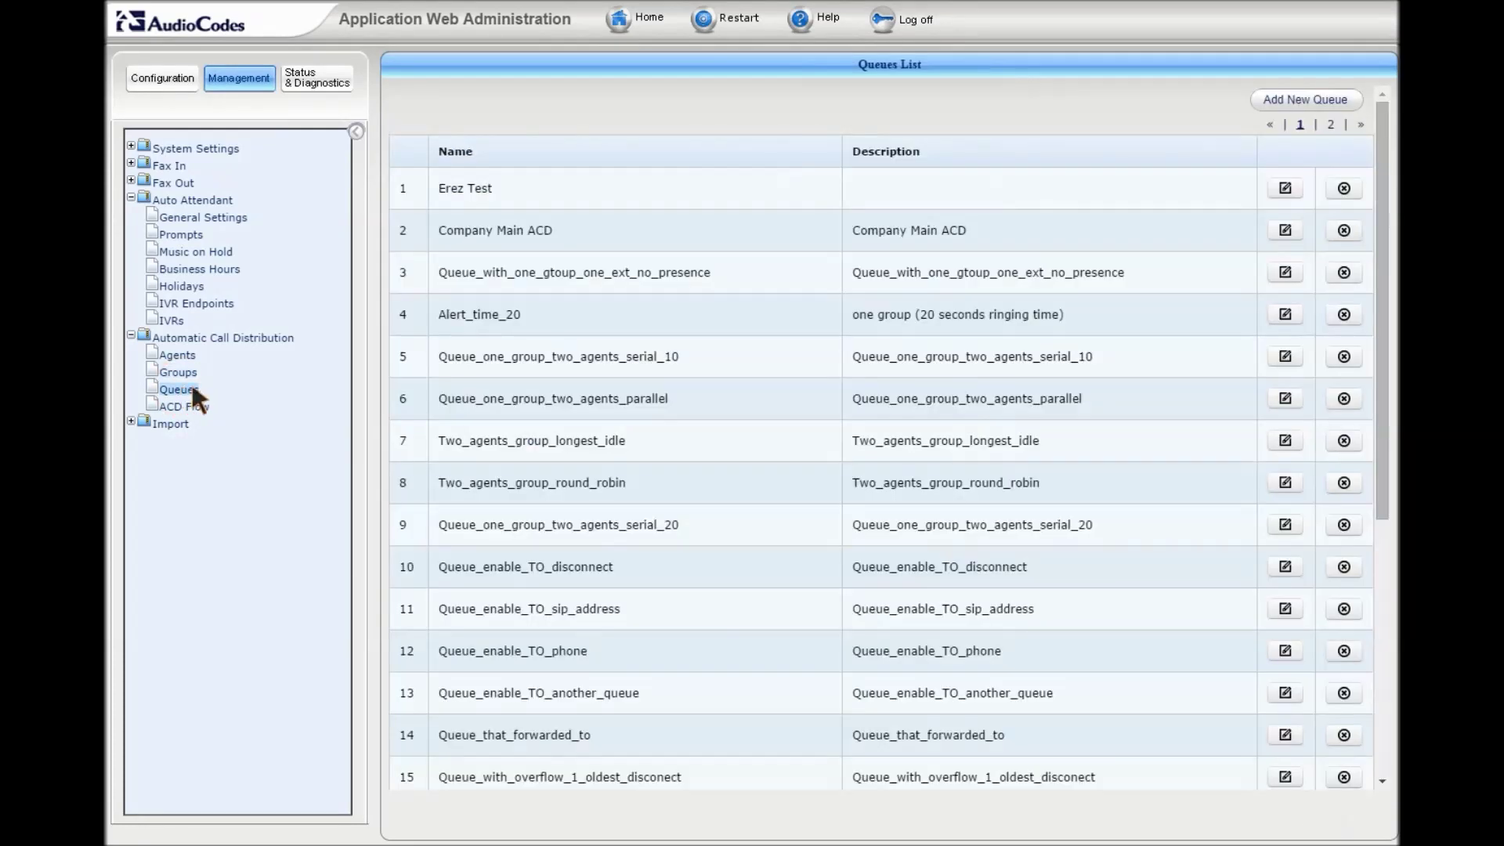
click(1285, 228)
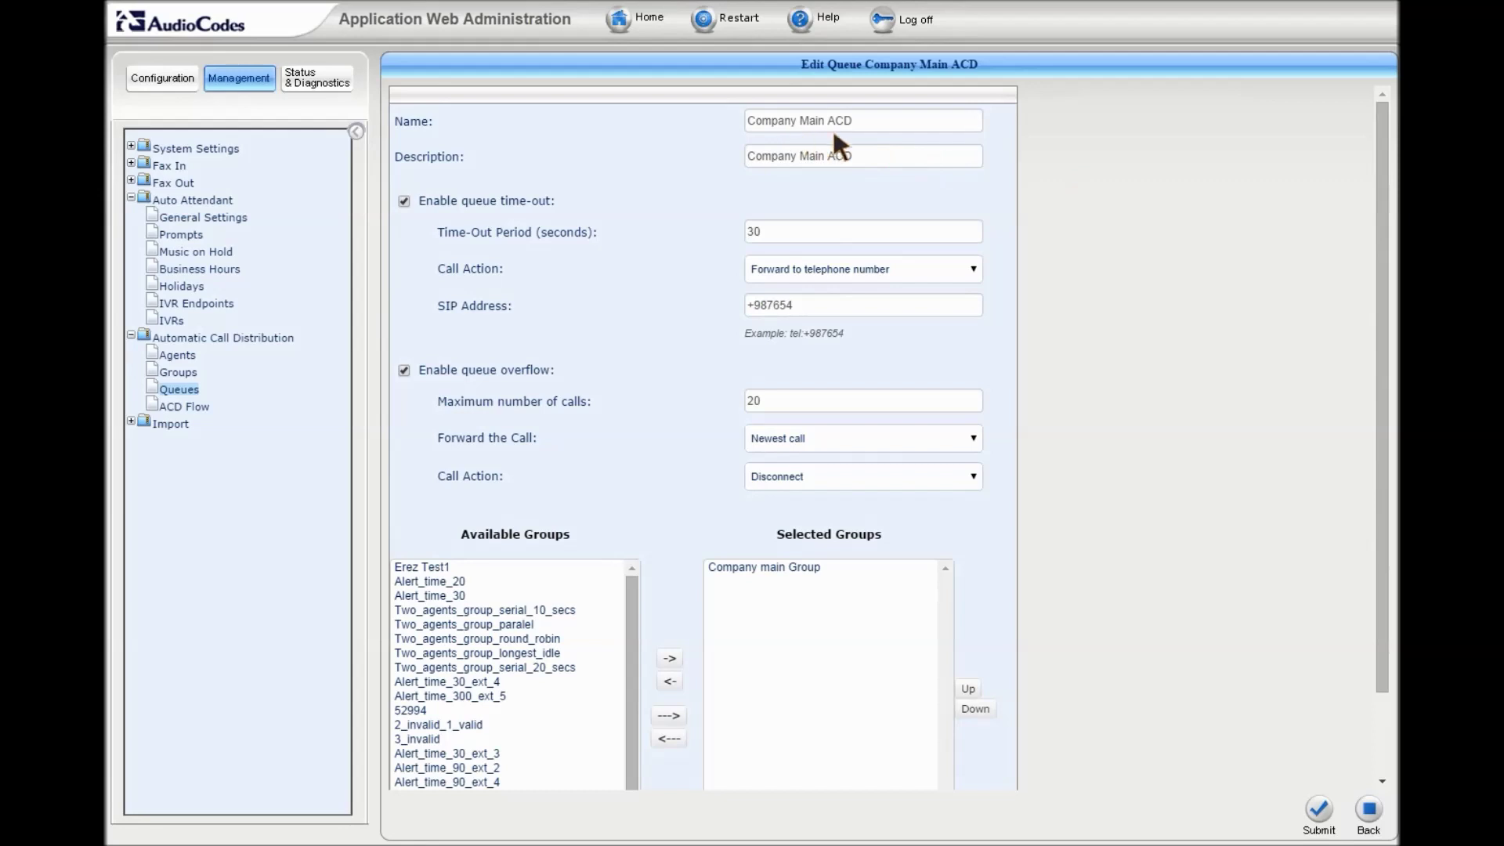
mouse_move(517, 232)
click(974, 268)
click(974, 438)
click(970, 473)
scroll(1343, 449, down, 2)
click(1370, 810)
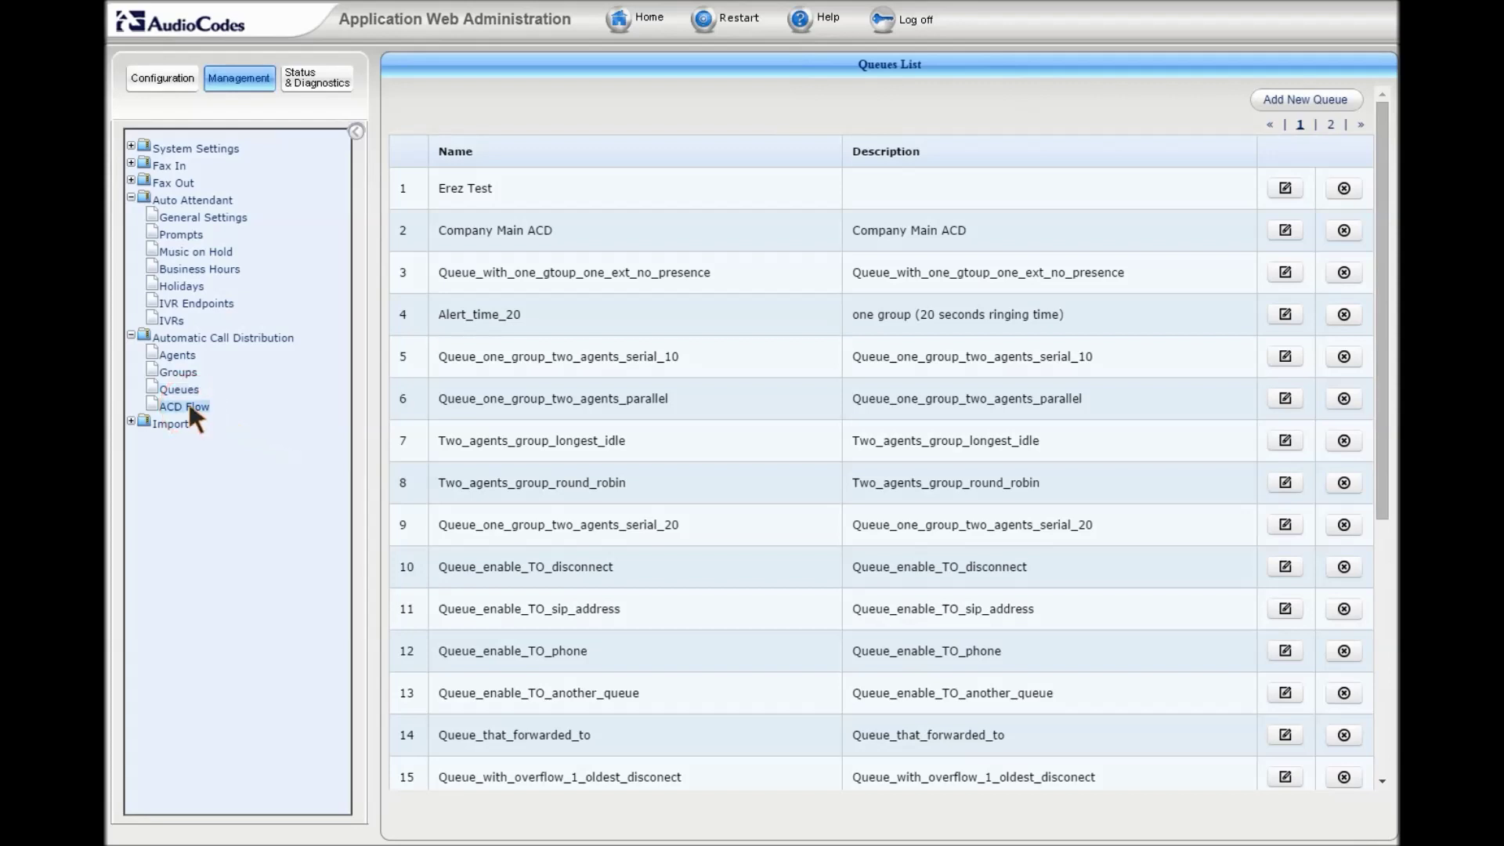
- Set the Nir ACD flow's queue to Company Main ACD and expand Import
click(1285, 229)
click(619, 126)
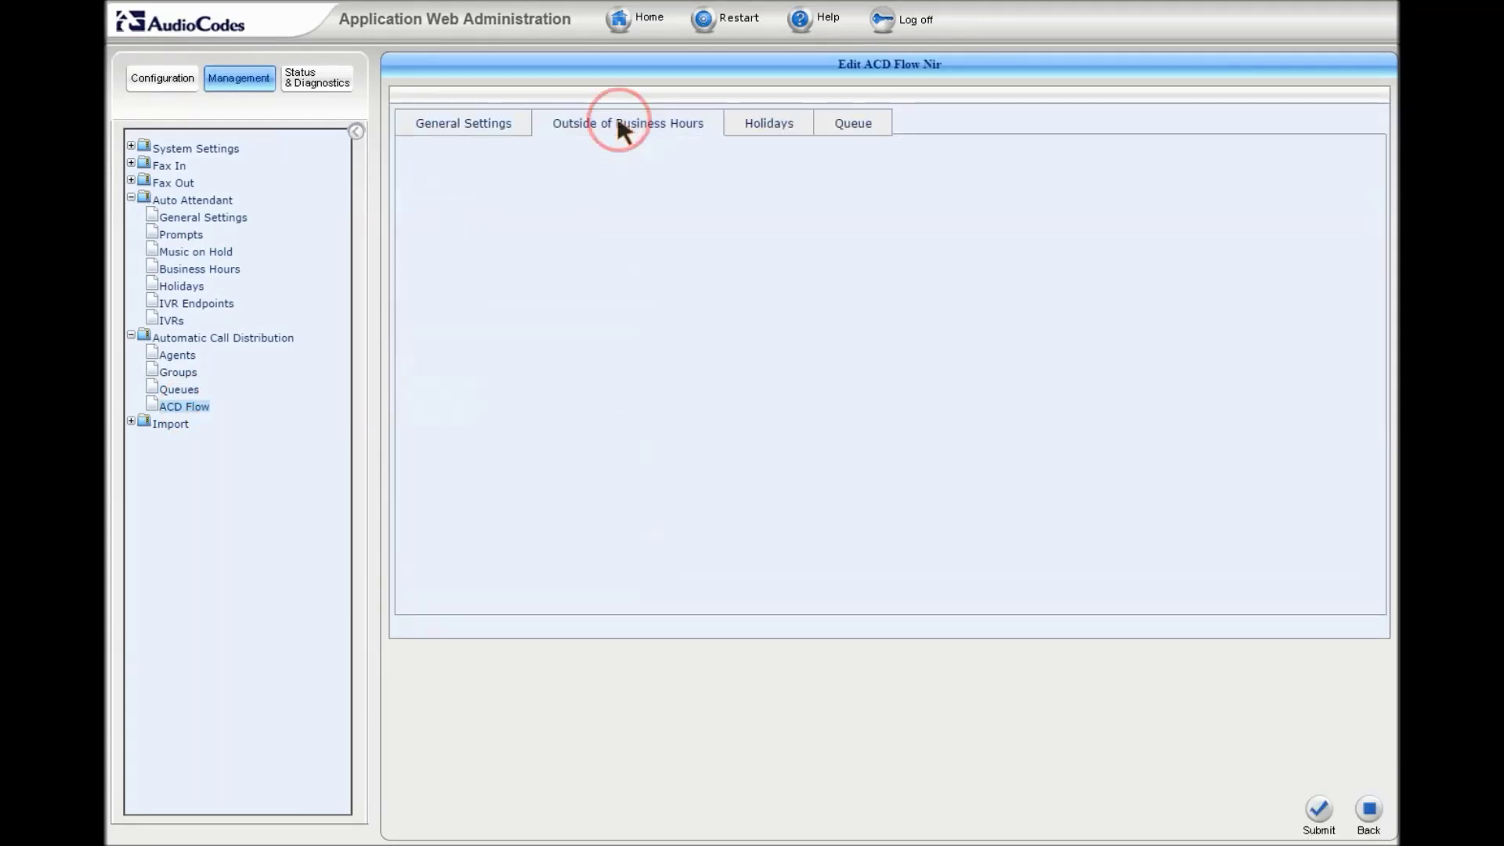
click(764, 128)
click(854, 128)
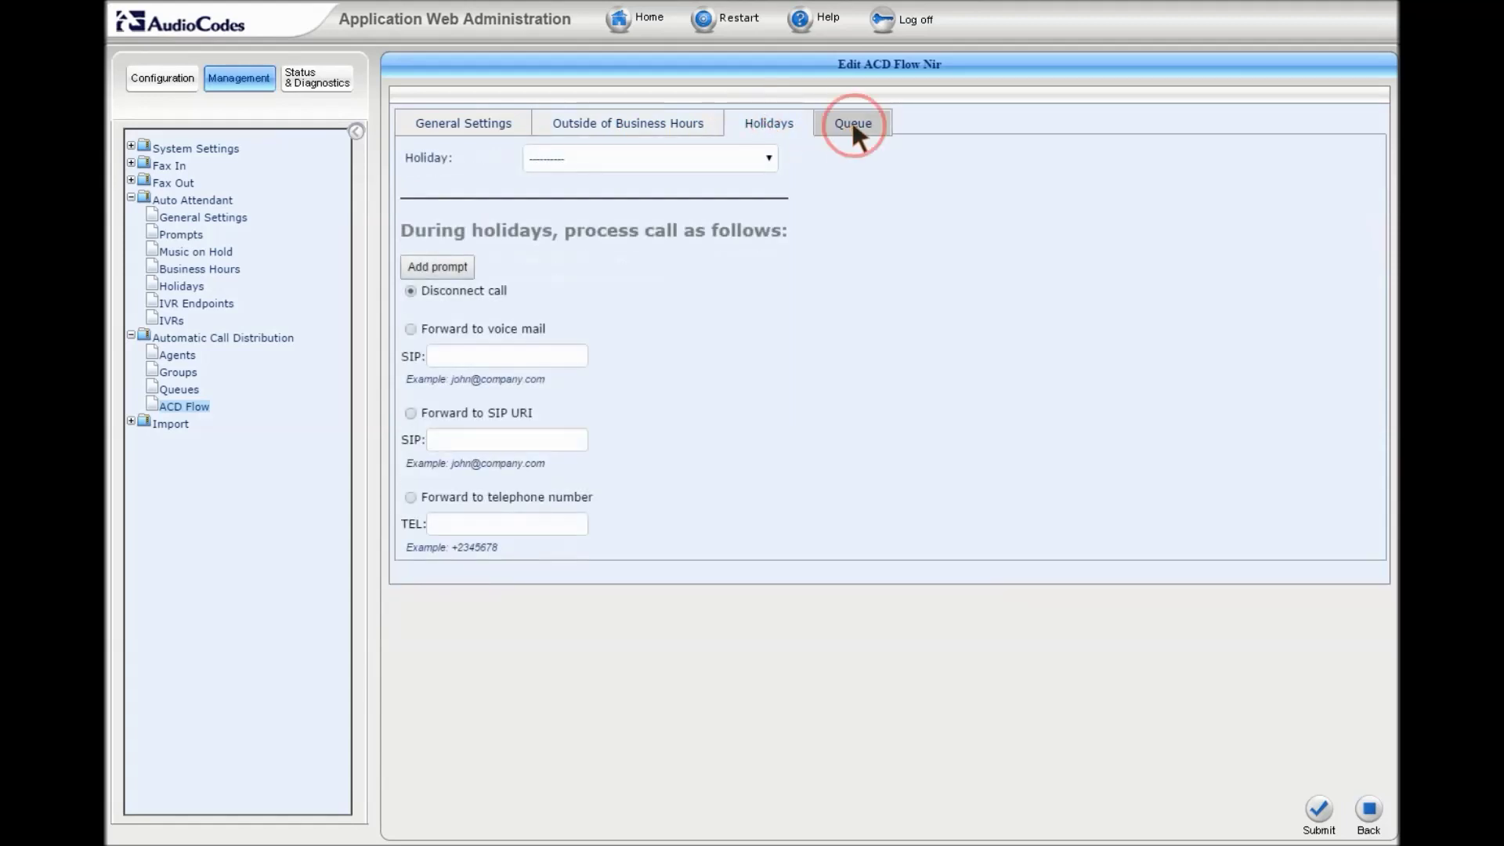
click(684, 192)
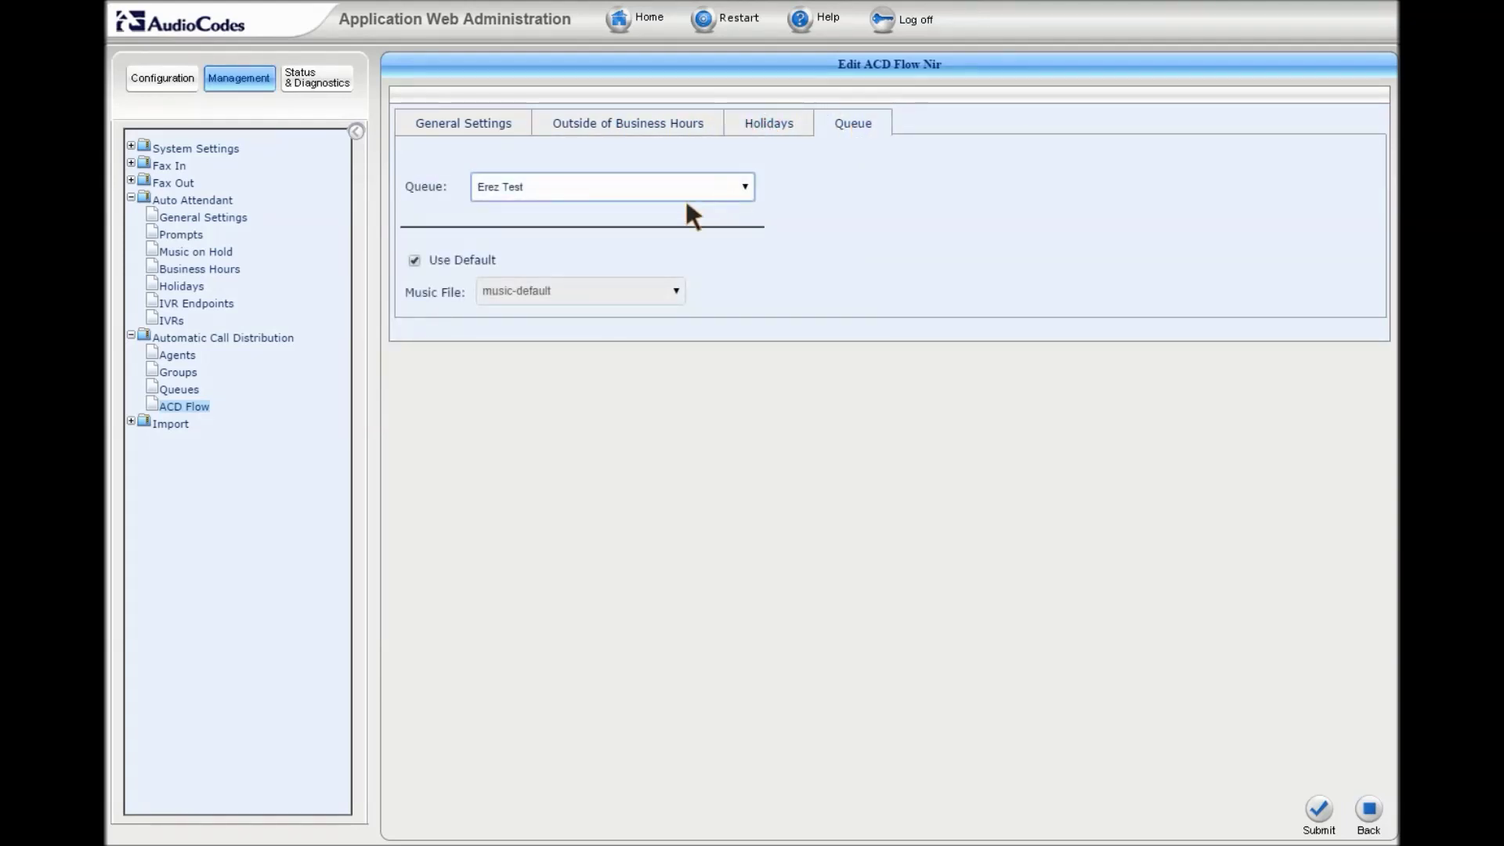
click(600, 224)
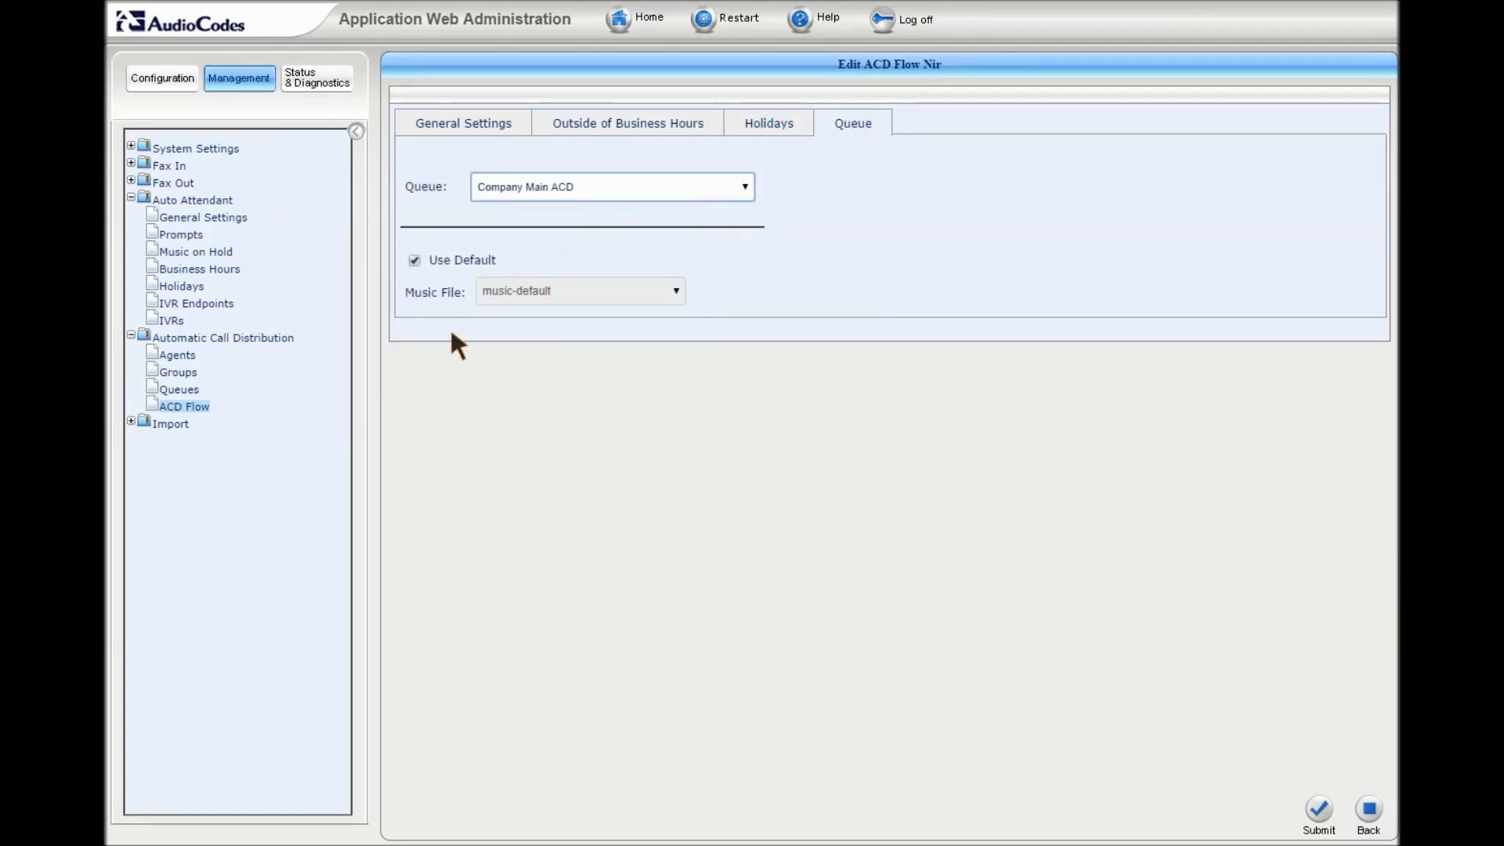
click(171, 424)
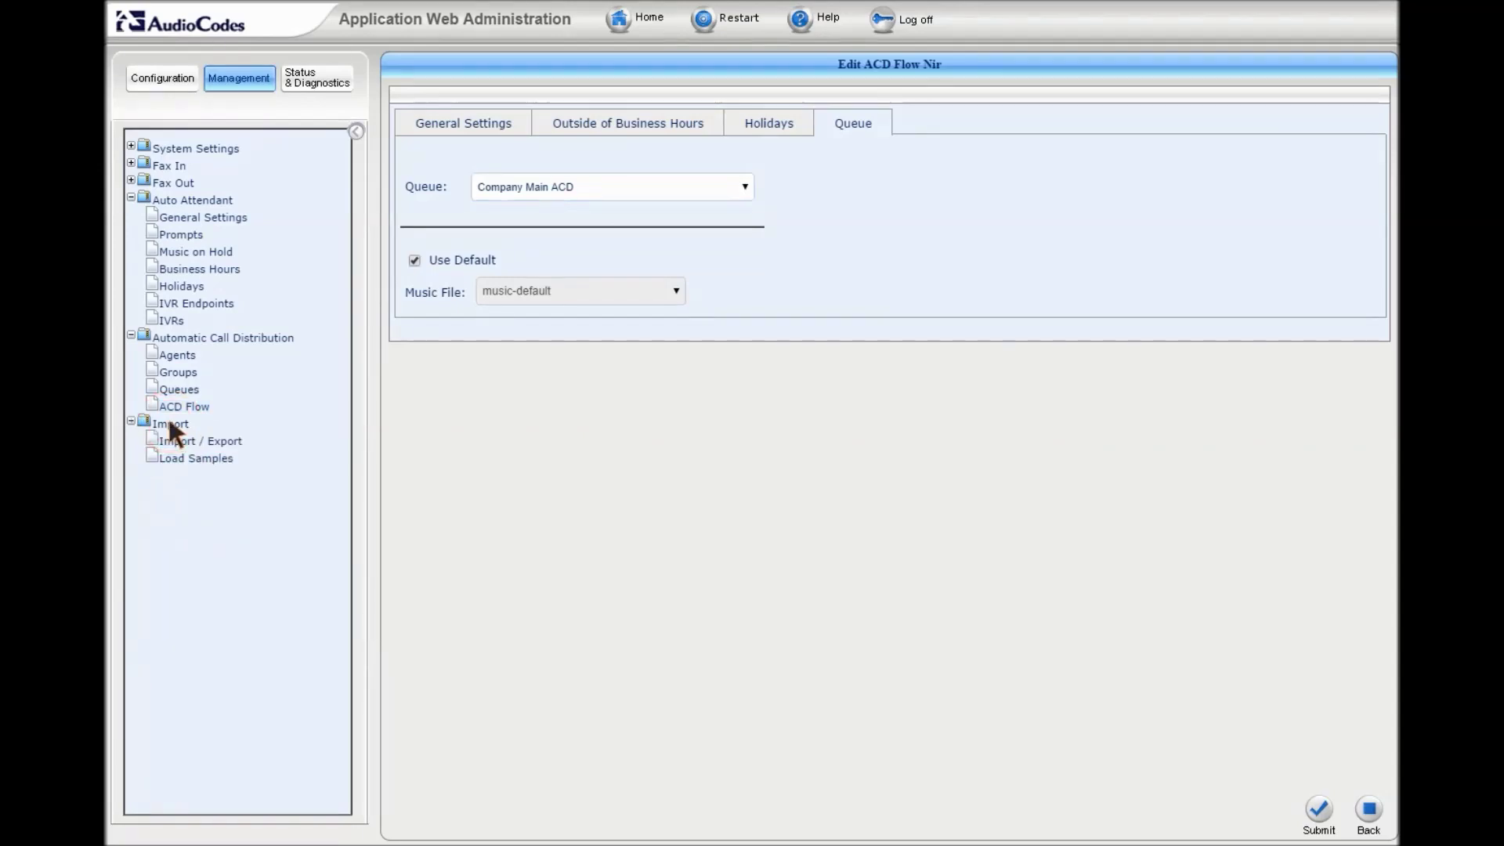